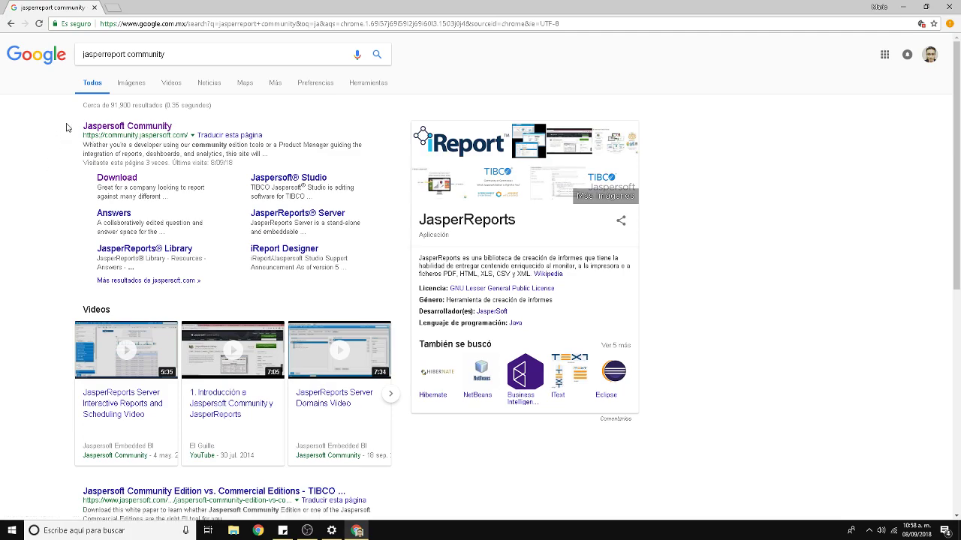
Open the Jaspersoft Community site from the search results and view the Jaspersoft Studio product overview.
{"action": "left_click", "coordinate": [166, 126]}
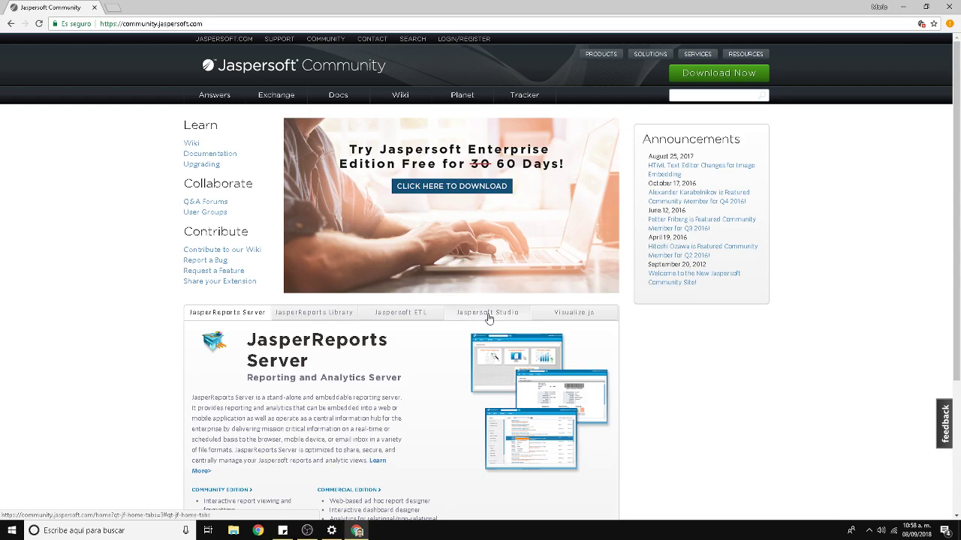
{"action": "left_click", "coordinate": [488, 317]}
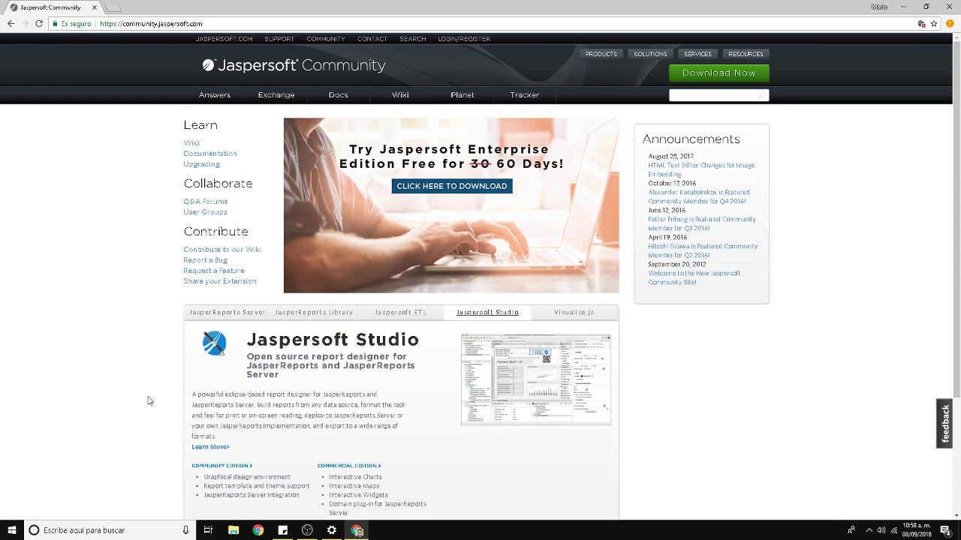
{"action": "scroll", "coordinate": [148, 398], "scroll_direction": "down", "scroll_amount": 2}
{"action": "scroll", "coordinate": [193, 406], "scroll_direction": "up", "scroll_amount": 1}
{"action": "scroll", "coordinate": [193, 406], "scroll_direction": "up", "scroll_amount": 1}
Go to the download page and log in with the account e-mail and password.
{"action": "left_click", "coordinate": [718, 75]}
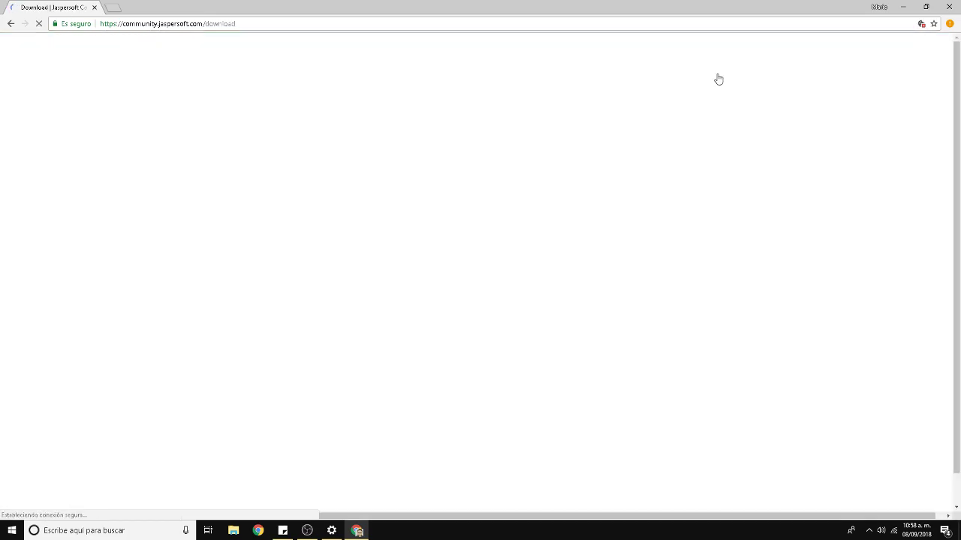
{"action": "left_click", "coordinate": [529, 223]}
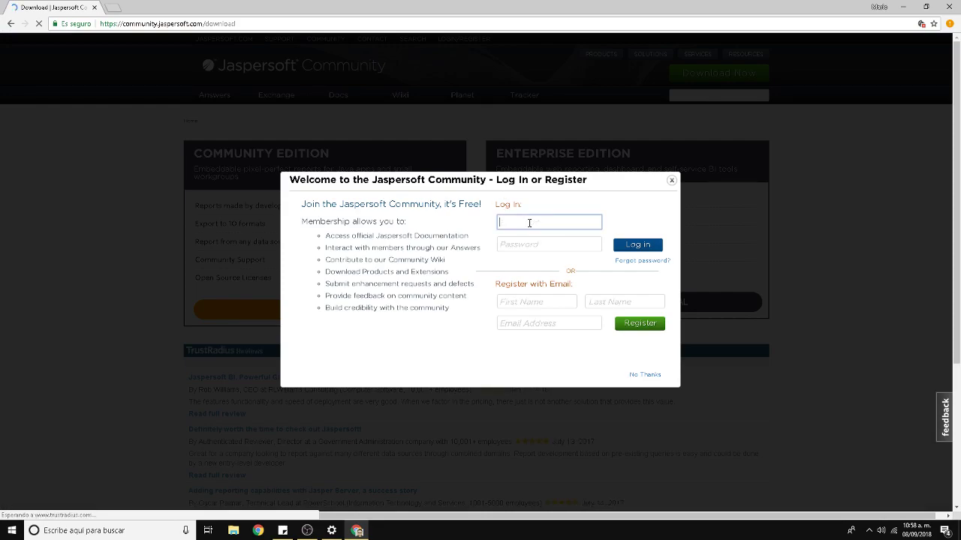
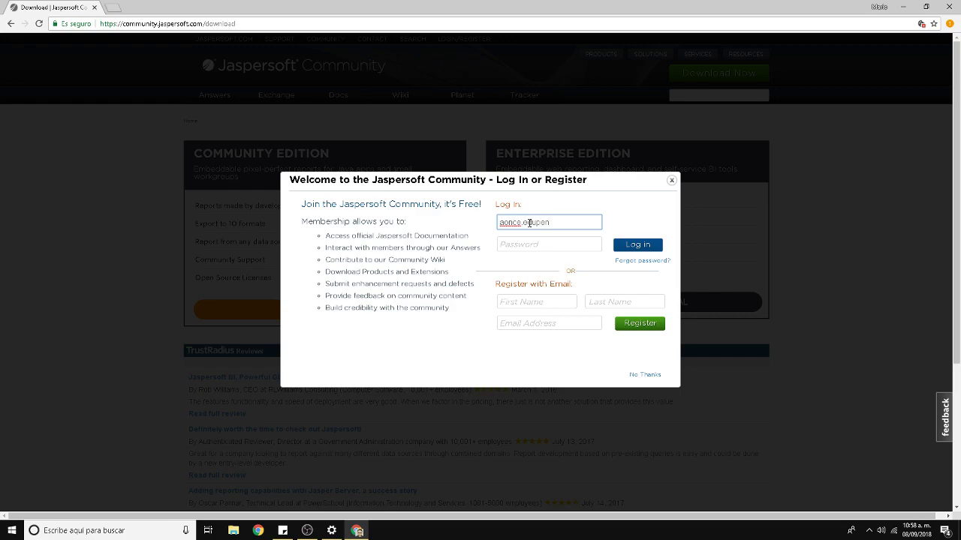
{"action": "key", "text": "Tab"}
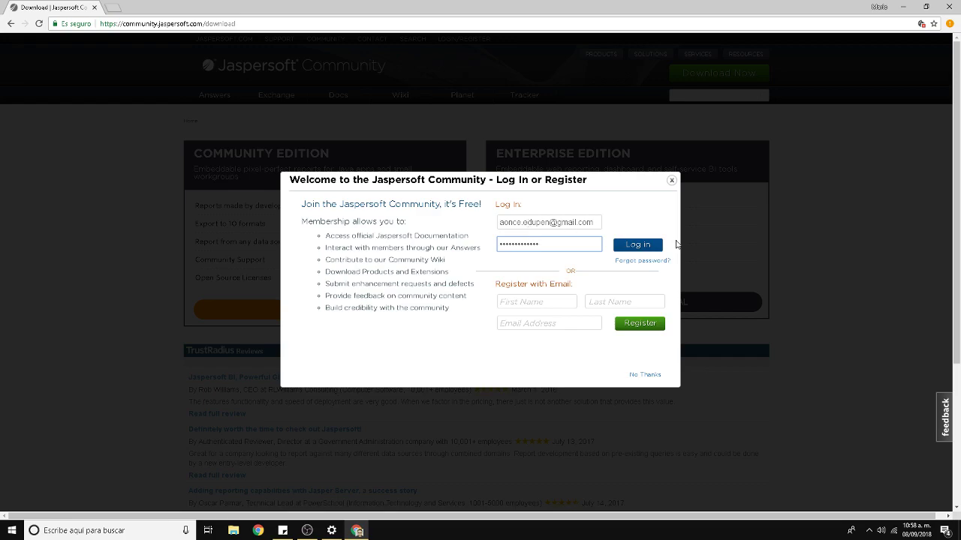
{"action": "left_click", "coordinate": [644, 248]}
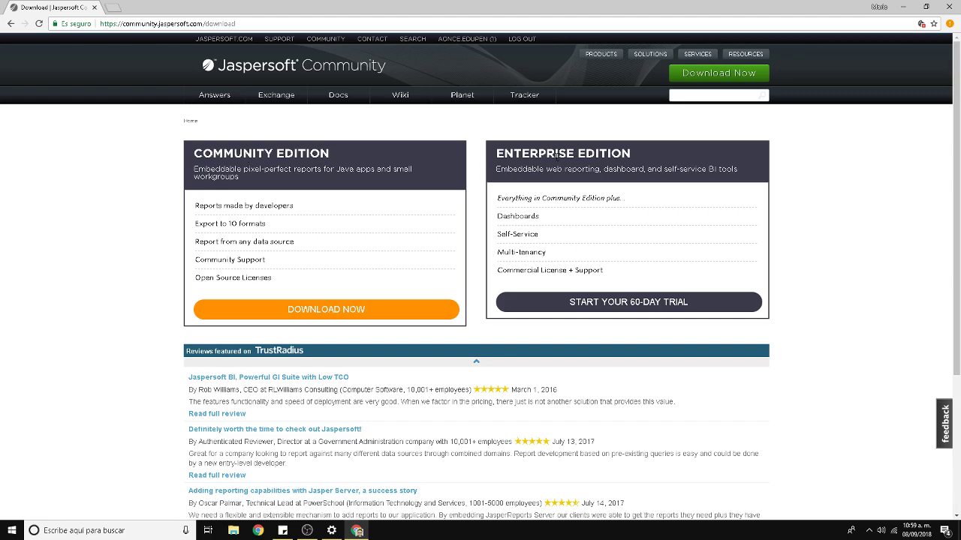
Open the Community Edition downloads, then the Jaspersoft Studio release files for version 6.6.0.
{"action": "left_click", "coordinate": [377, 322]}
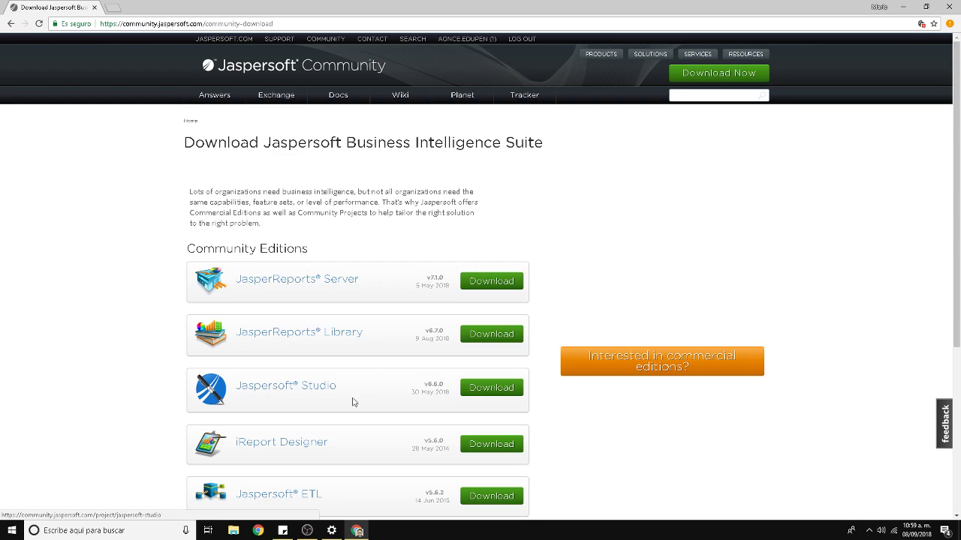
{"action": "left_click", "coordinate": [505, 388]}
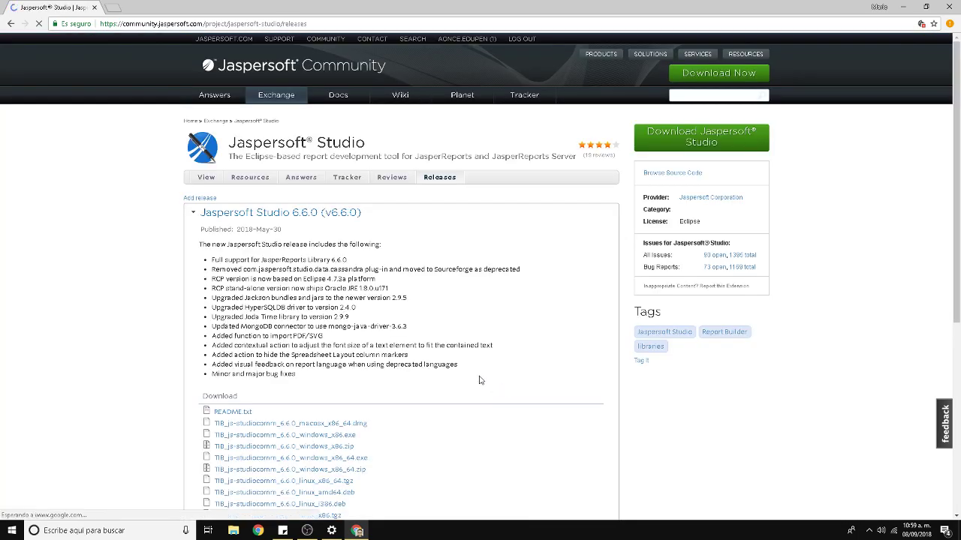
{"action": "scroll", "coordinate": [150, 379], "scroll_direction": "down", "scroll_amount": 2}
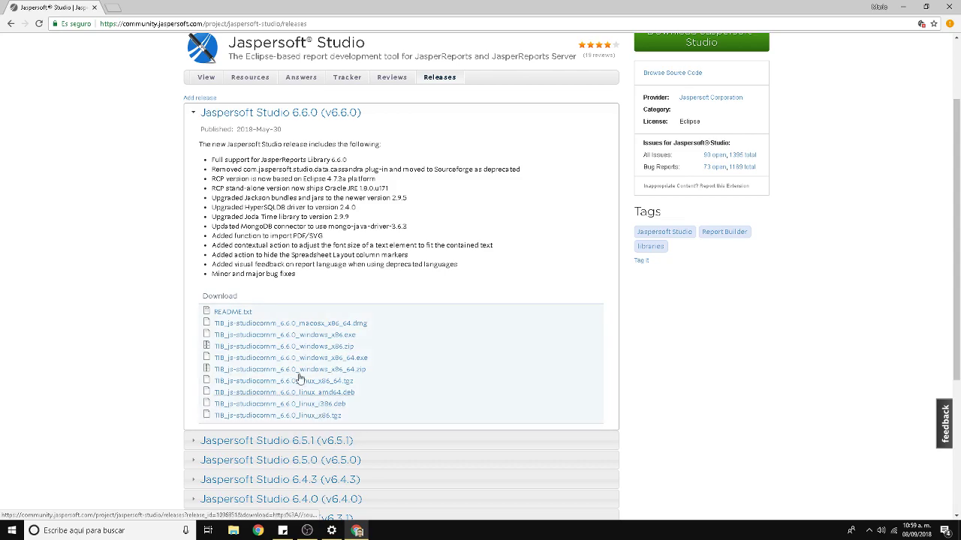
Start and cancel the TIB_js-studiocomm_6.6.0_windows_x86_64.exe download, then show the desktop.
{"action": "left_click", "coordinate": [304, 364]}
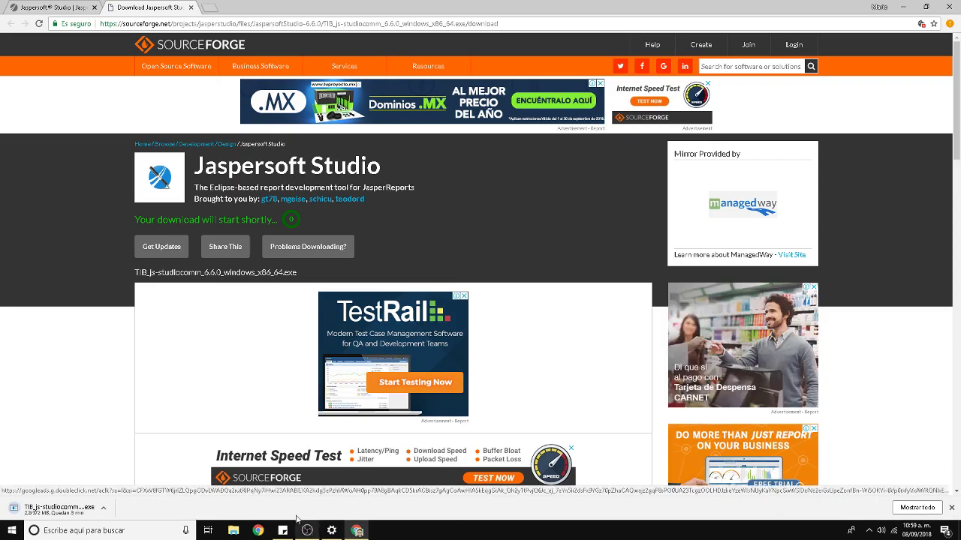
{"action": "left_click", "coordinate": [104, 508]}
{"action": "left_click", "coordinate": [114, 493]}
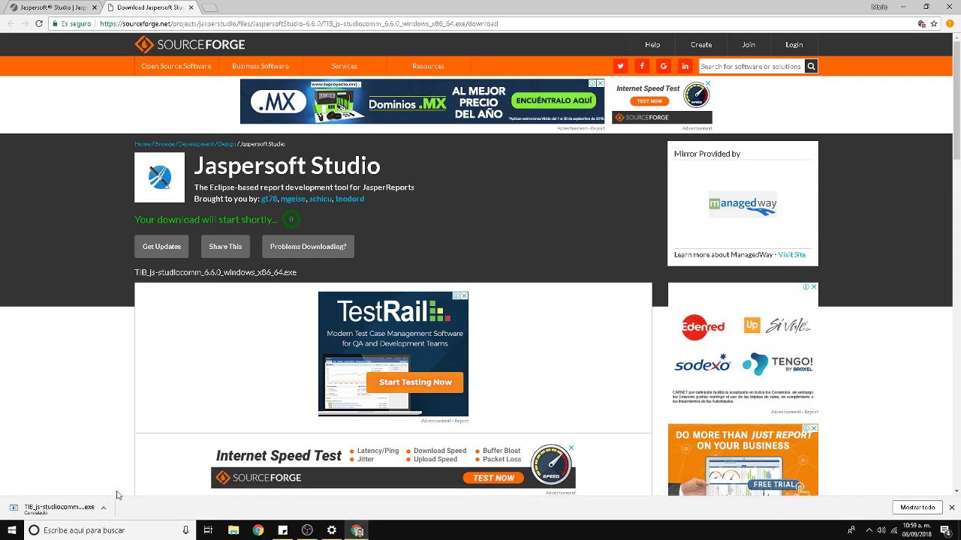
{"action": "key", "text": "super+d"}
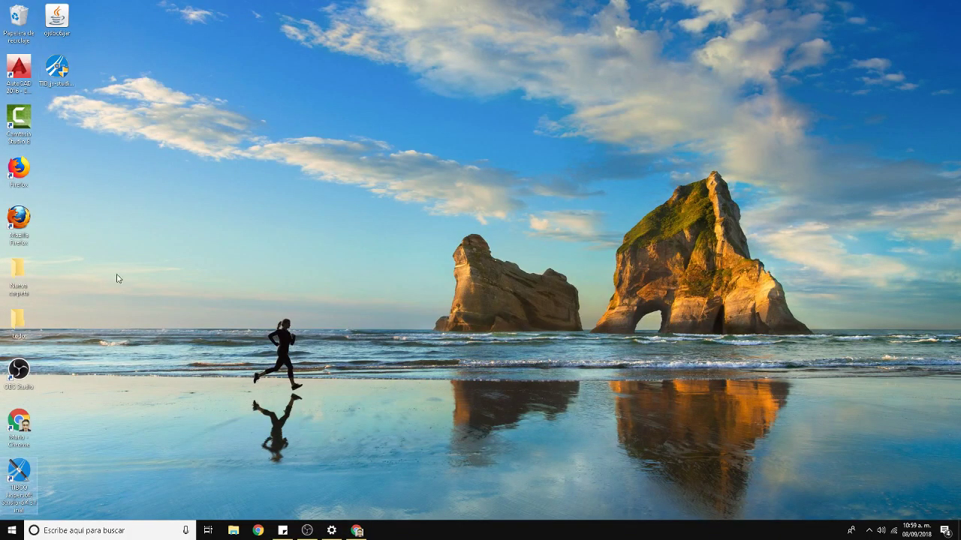
{"action": "left_click", "coordinate": [99, 141]}
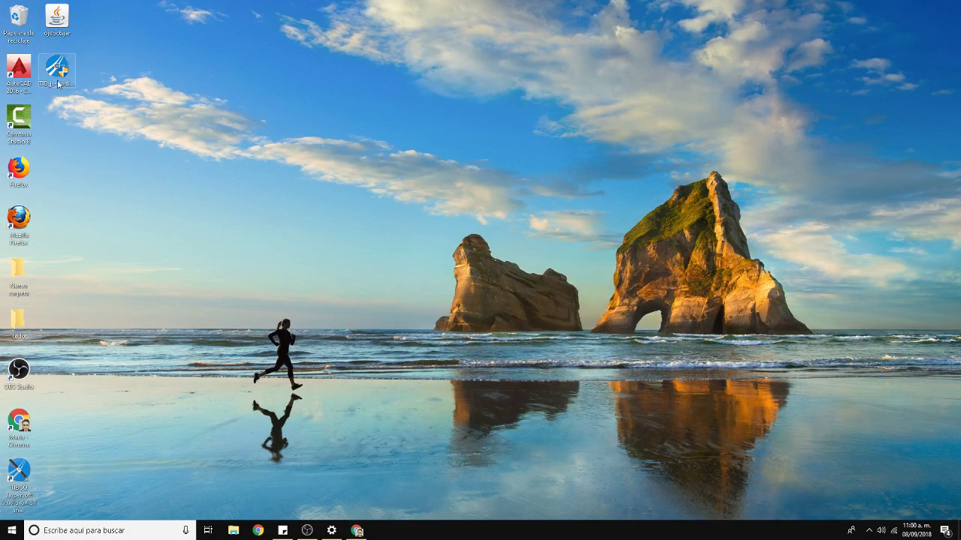
{"action": "left_click", "coordinate": [58, 85]}
{"action": "double_click", "coordinate": [58, 85]}
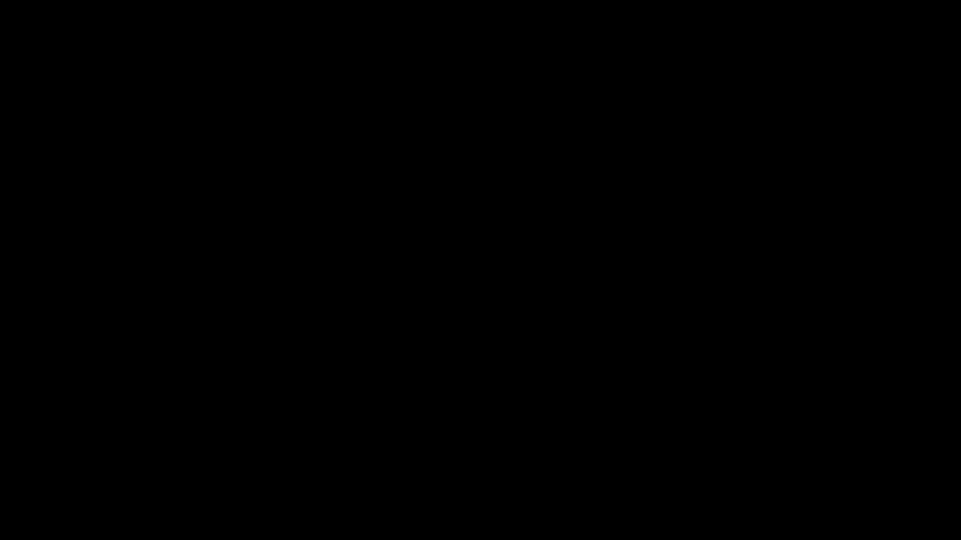
{"action": "left_click", "coordinate": [441, 336]}
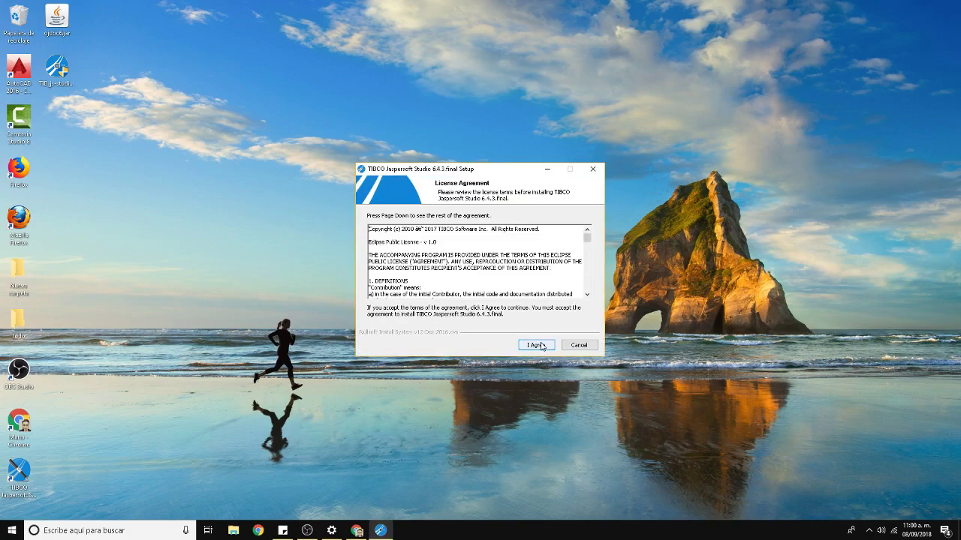
{"action": "left_click", "coordinate": [540, 345]}
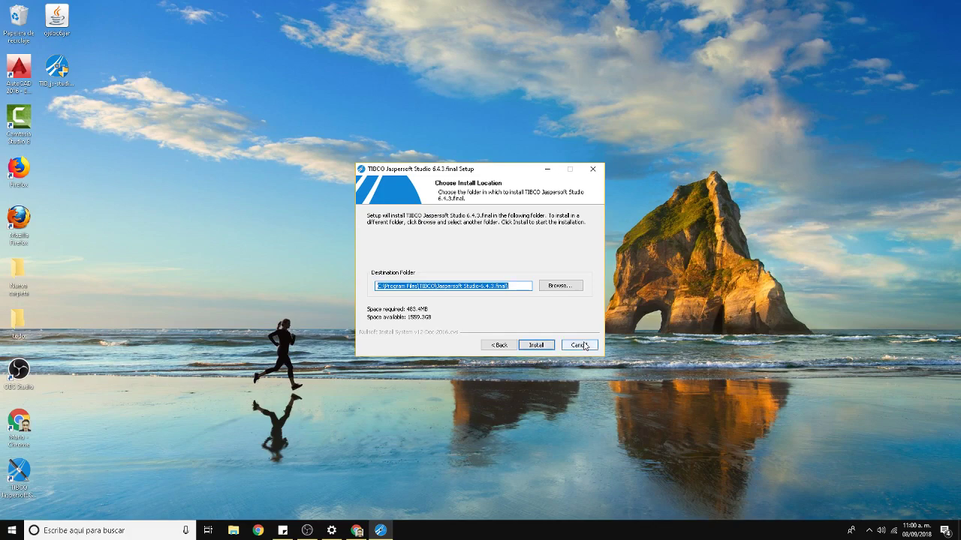
{"action": "left_click", "coordinate": [580, 346]}
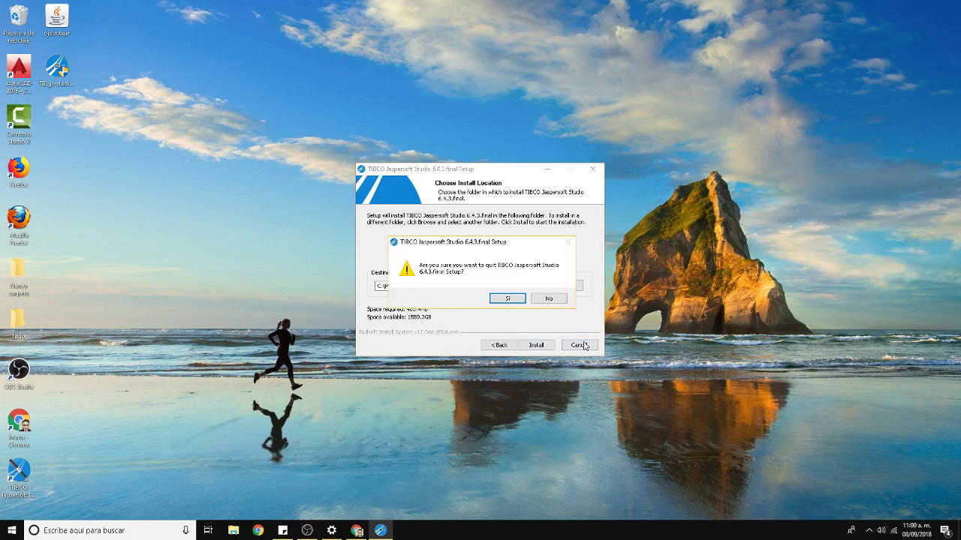
{"action": "left_click", "coordinate": [507, 299]}
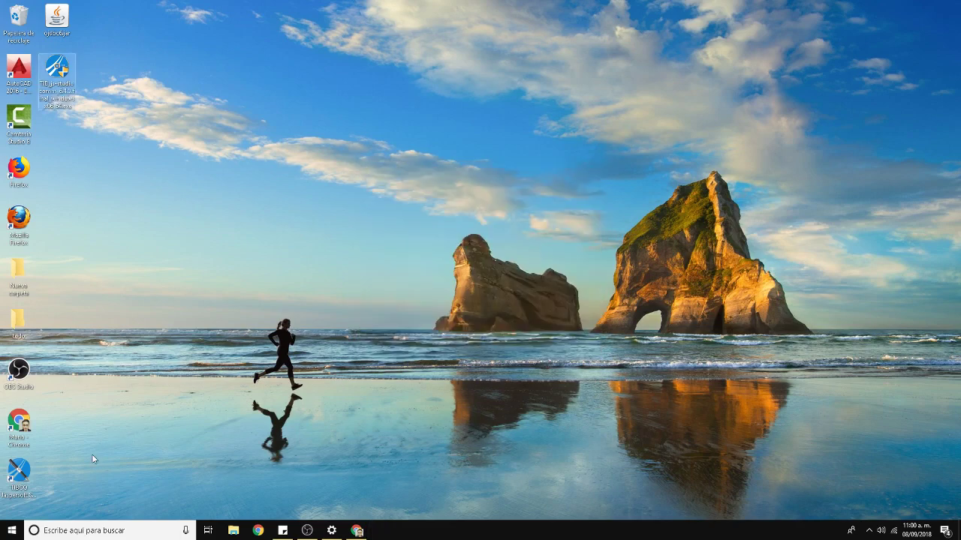
Launch TIBCO Jaspersoft Studio from its desktop shortcut.
{"action": "left_click", "coordinate": [26, 479]}
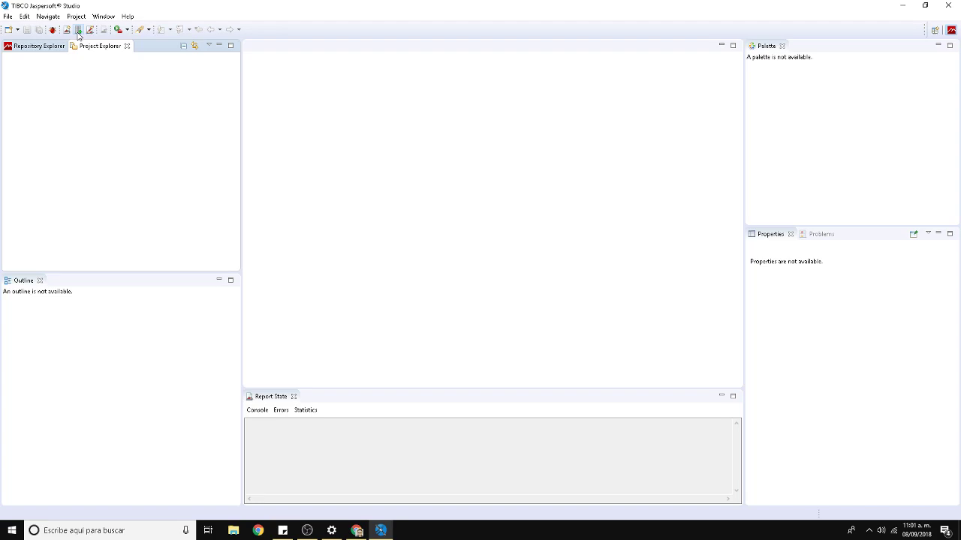
Close the leftover wizard and start a new adapter from the Repository Explorer's Data Adapters group.
{"action": "left_click", "coordinate": [79, 30]}
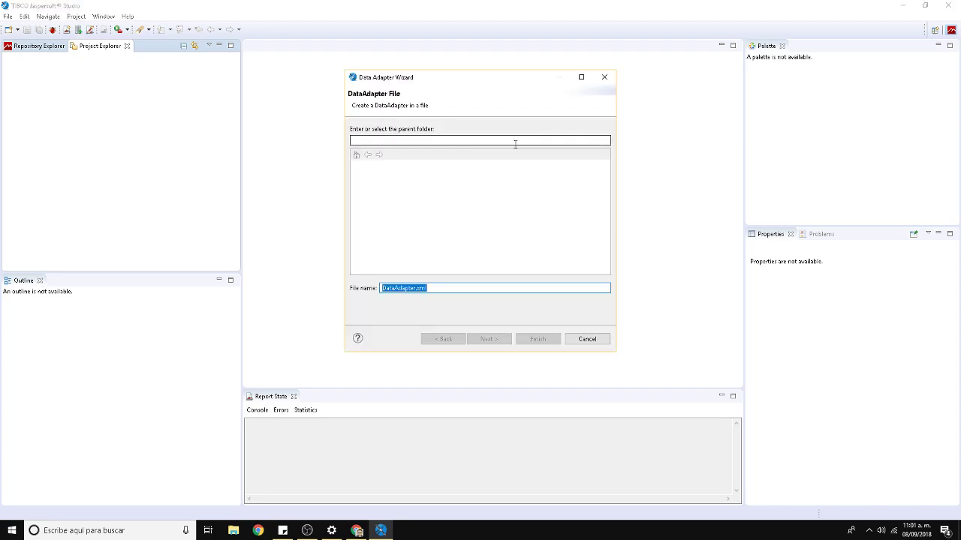
{"action": "left_click", "coordinate": [603, 78]}
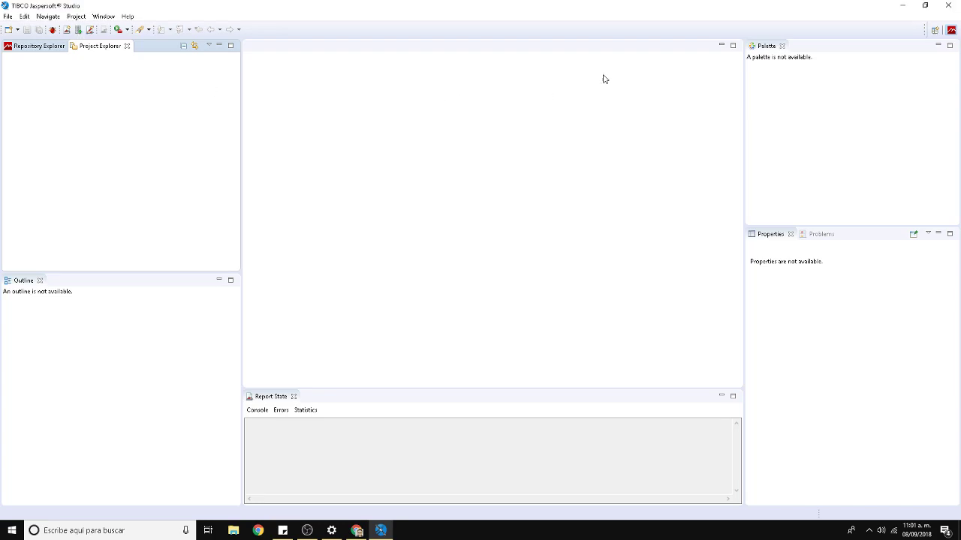
{"action": "left_click", "coordinate": [25, 49]}
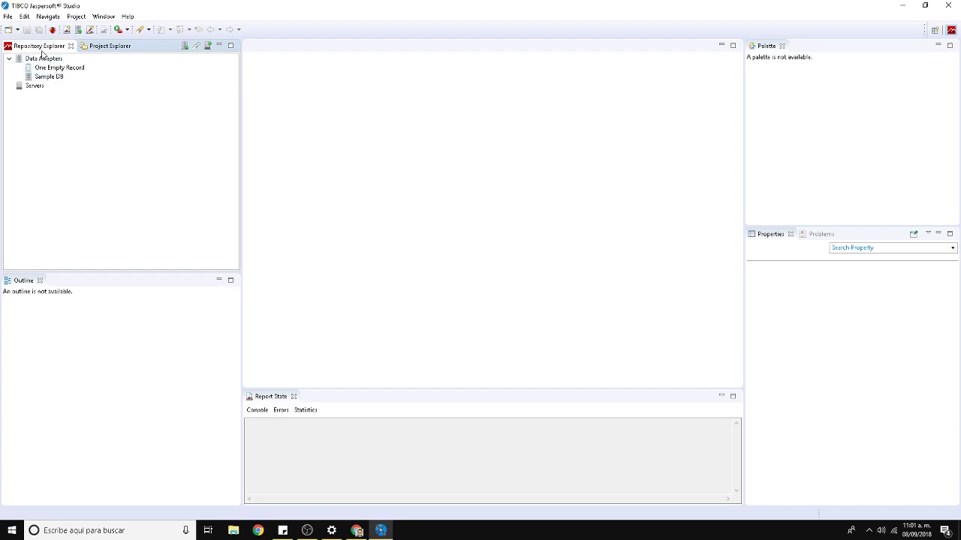
{"action": "left_click", "coordinate": [42, 60]}
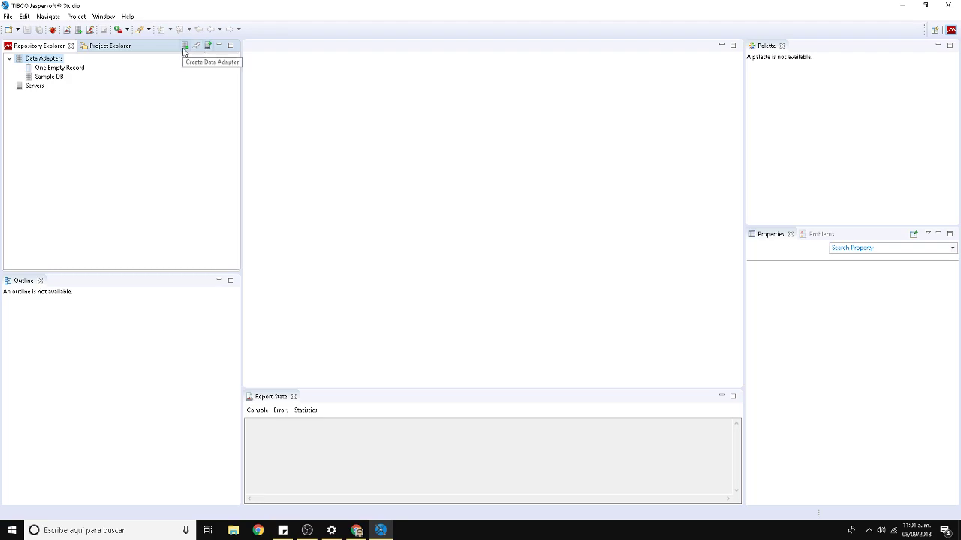
{"action": "left_click", "coordinate": [184, 46]}
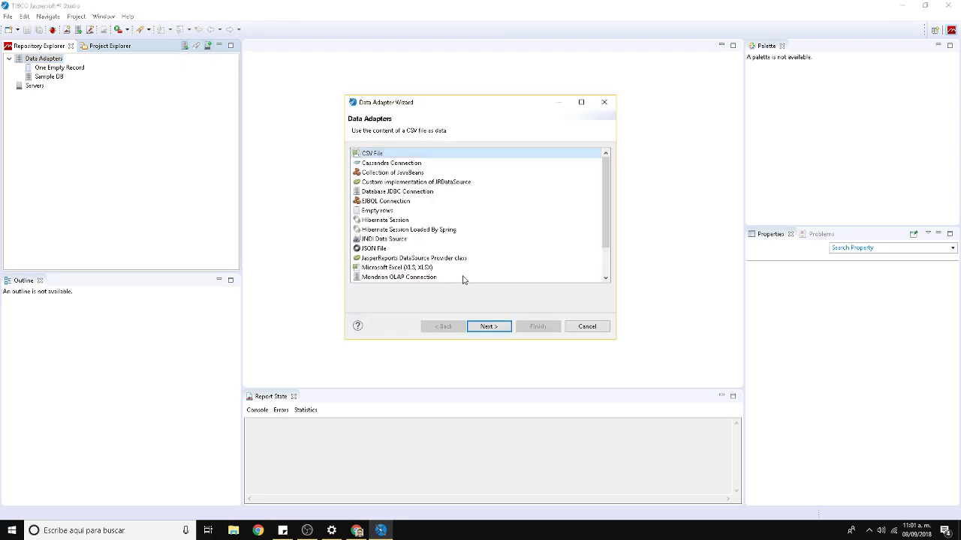
Create a Database JDBC Connection adapter named Oracle with the Oracle JDBC driver, then add a classpath jar.
{"action": "left_click", "coordinate": [388, 195]}
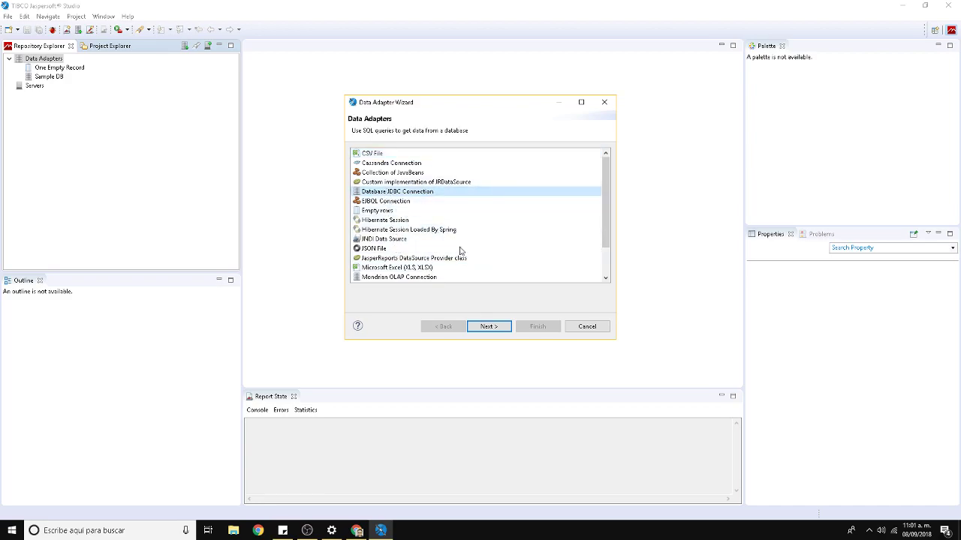
{"action": "left_click", "coordinate": [490, 327]}
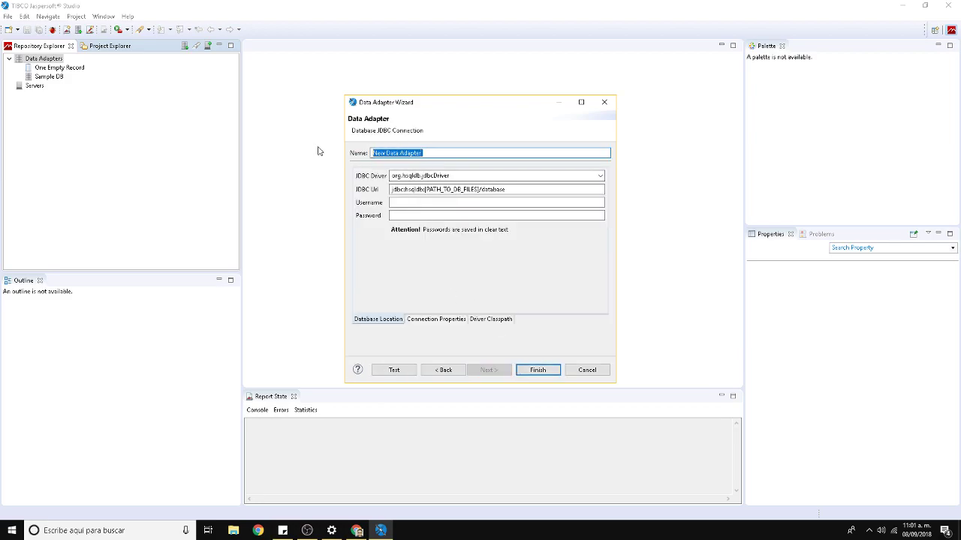
{"action": "type", "text": "Oracle"}
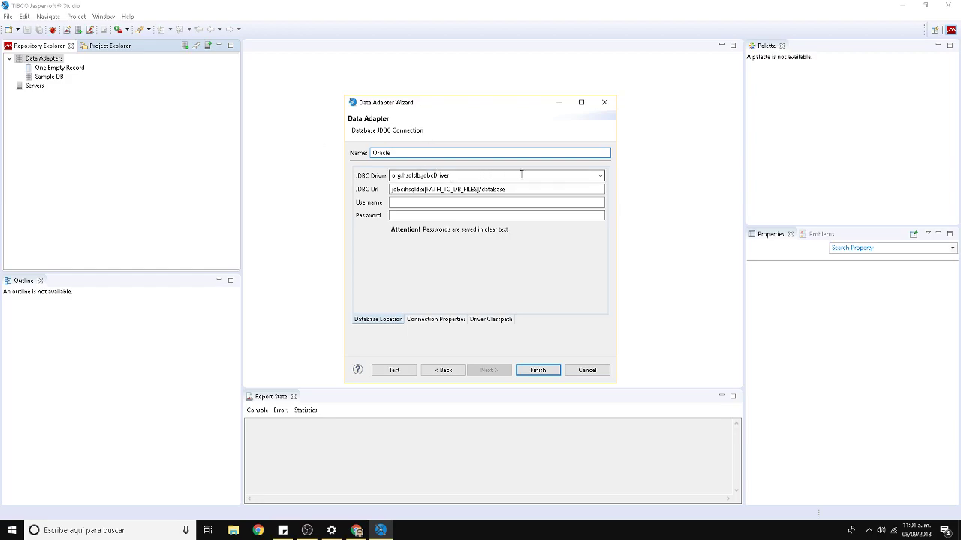
{"action": "left_click", "coordinate": [599, 175]}
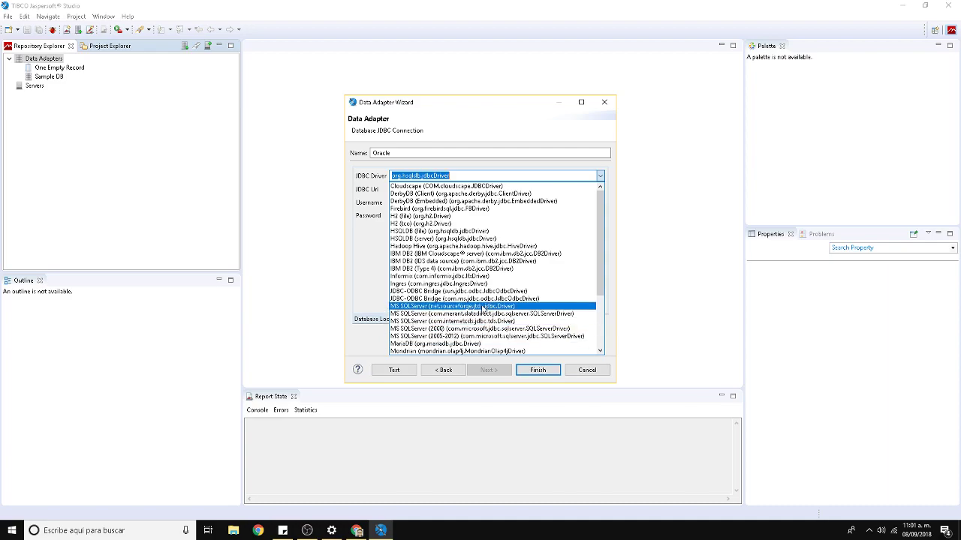
{"action": "scroll", "coordinate": [487, 277], "scroll_direction": "down", "scroll_amount": 2}
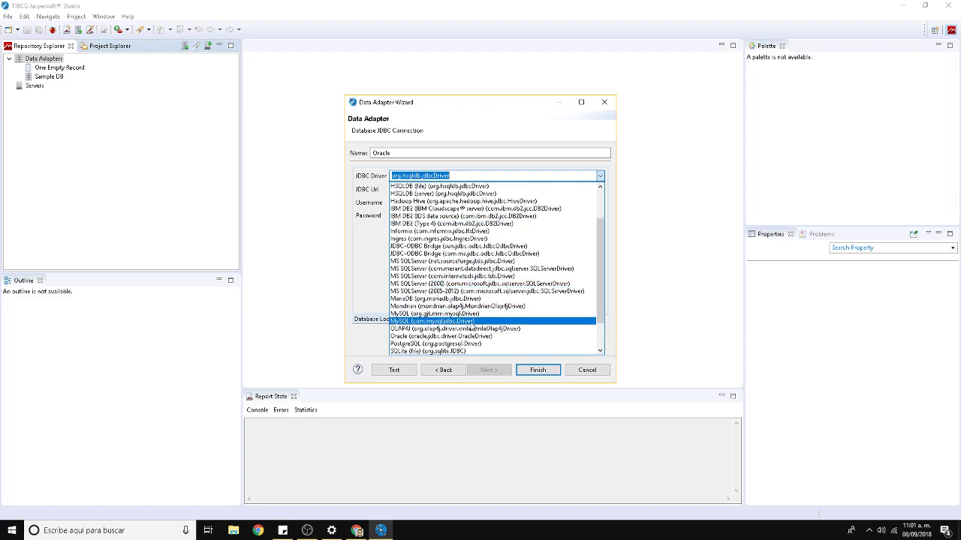
{"action": "left_click", "coordinate": [464, 341]}
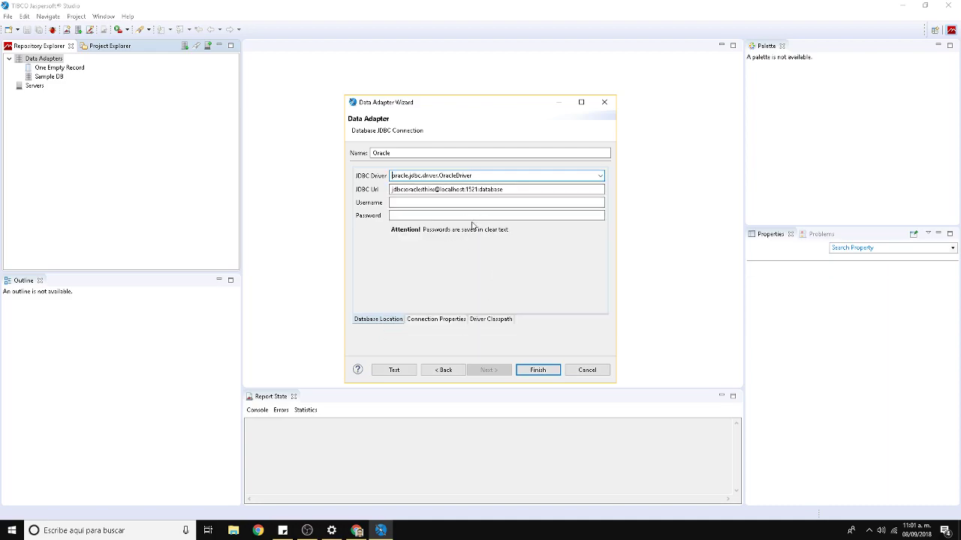
{"action": "left_click", "coordinate": [489, 321]}
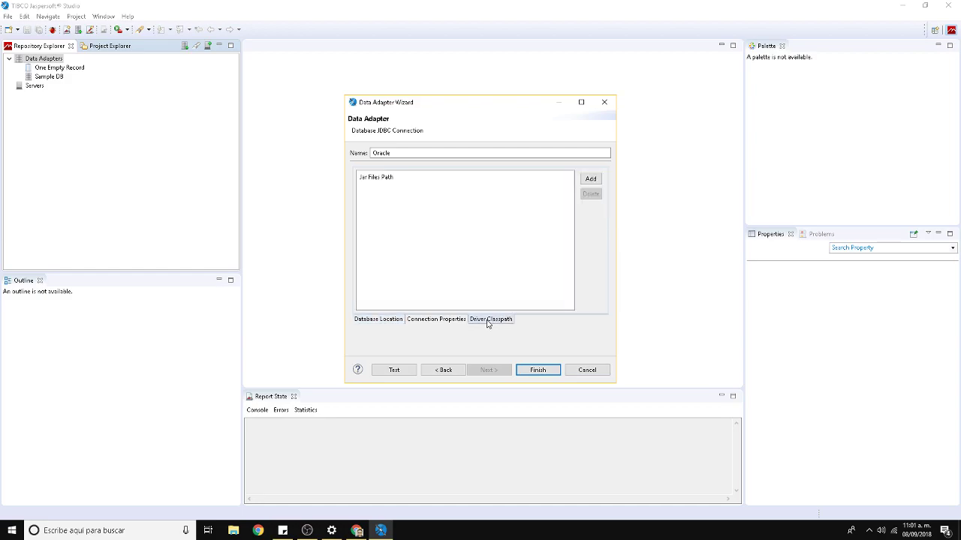
{"action": "left_click", "coordinate": [598, 180]}
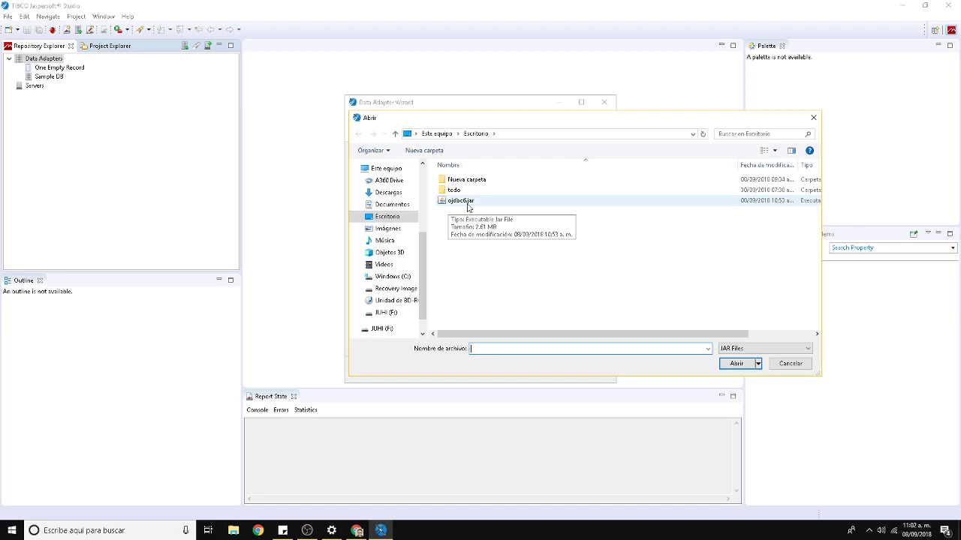
Add ojdbc6.jar from the Desktop to the driver classpath.
{"action": "left_click", "coordinate": [468, 201]}
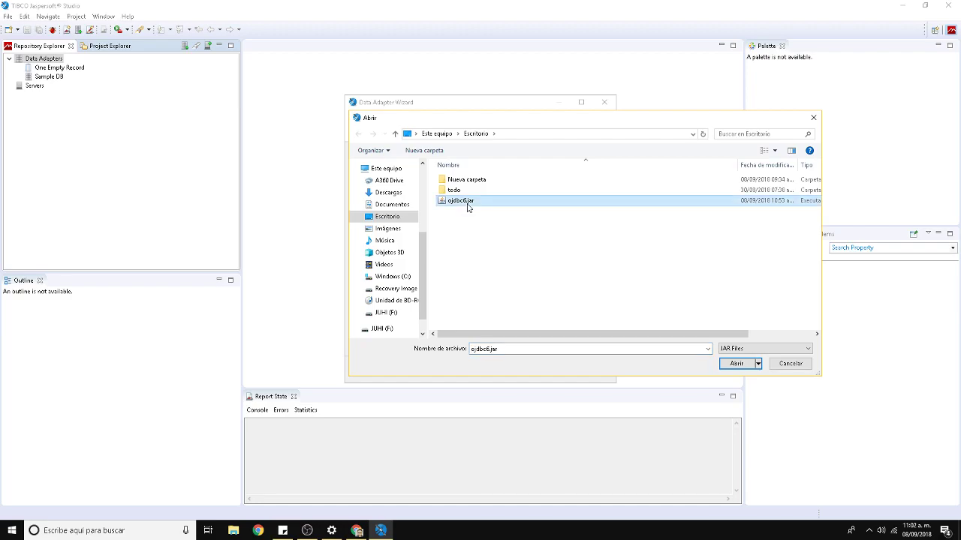
{"action": "left_click", "coordinate": [740, 365]}
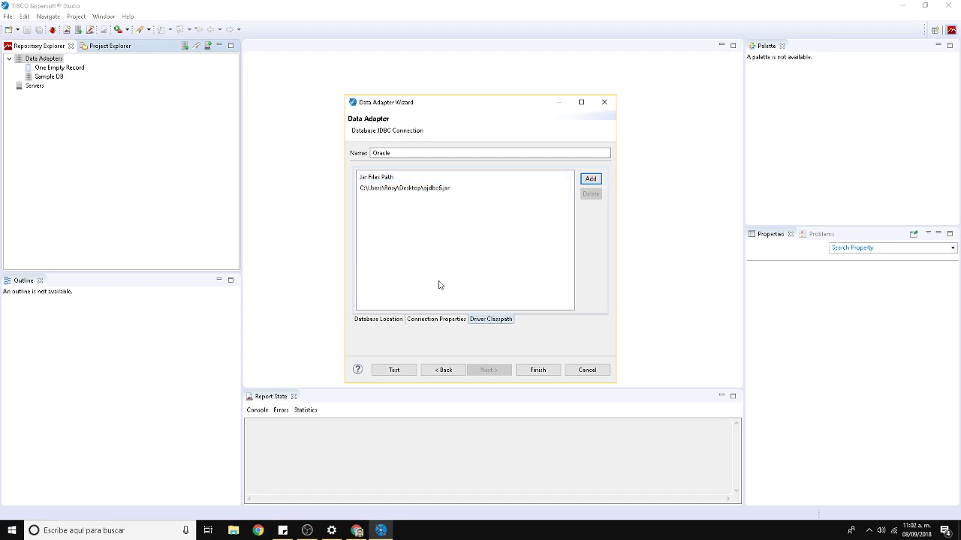
Change the JDBC Url's ending from :database to :XE, giving localhost:1521:XE.
{"action": "left_click", "coordinate": [380, 321]}
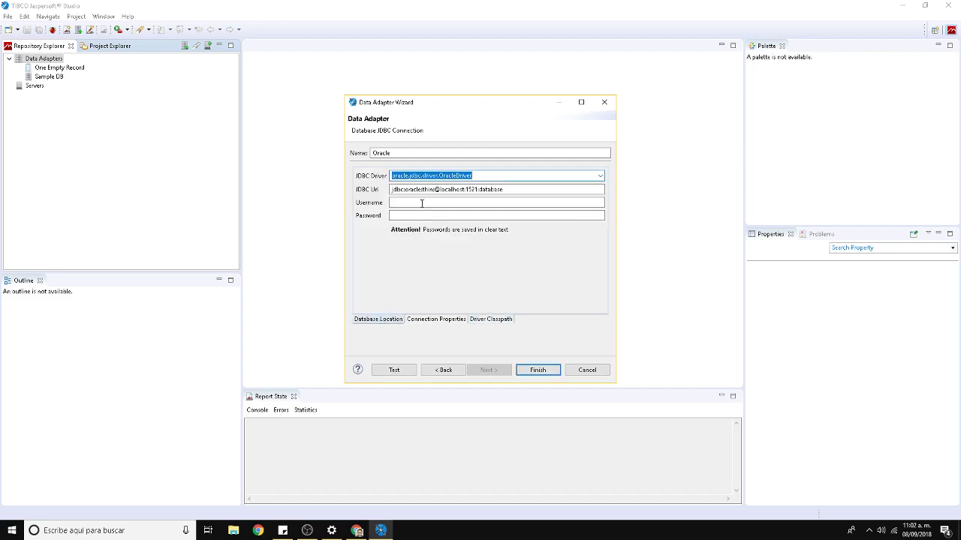
{"action": "left_click", "coordinate": [477, 190]}
{"action": "double_click", "coordinate": [478, 191]}
{"action": "left_click", "coordinate": [470, 191]}
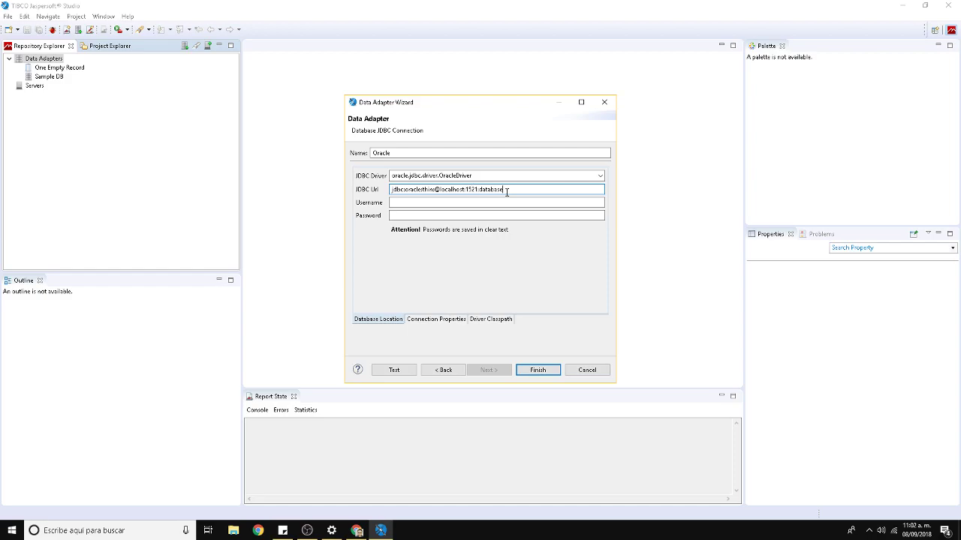
{"action": "key", "text": "BackSpace"}
{"action": "key", "text": "BackSpace"}
{"action": "key", "text": "BackSpace"}
{"action": "key", "text": "BackSpace"}
{"action": "key", "text": "BackSpace"}
{"action": "key", "text": "BackSpace"}
{"action": "key", "text": "BackSpace"}
{"action": "key", "text": "BackSpace"}
{"action": "key", "text": "BackSpace"}
{"action": "type", "text": ":"}
{"action": "key", "text": "Caps_Lock"}
{"action": "type", "text": "XE"}
Enter username hr and the password, then save the Oracle adapter.
{"action": "left_click", "coordinate": [400, 204]}
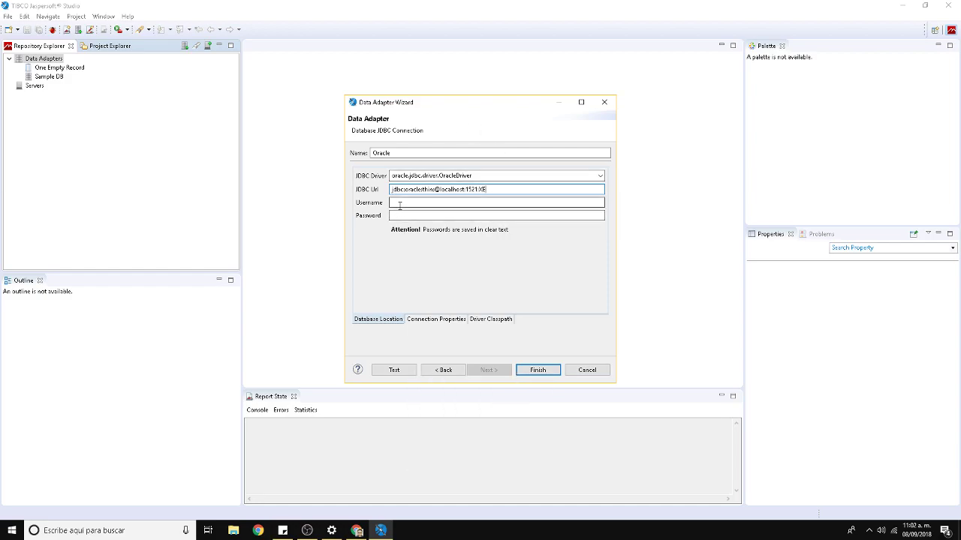
{"action": "key", "text": "Caps_Lock"}
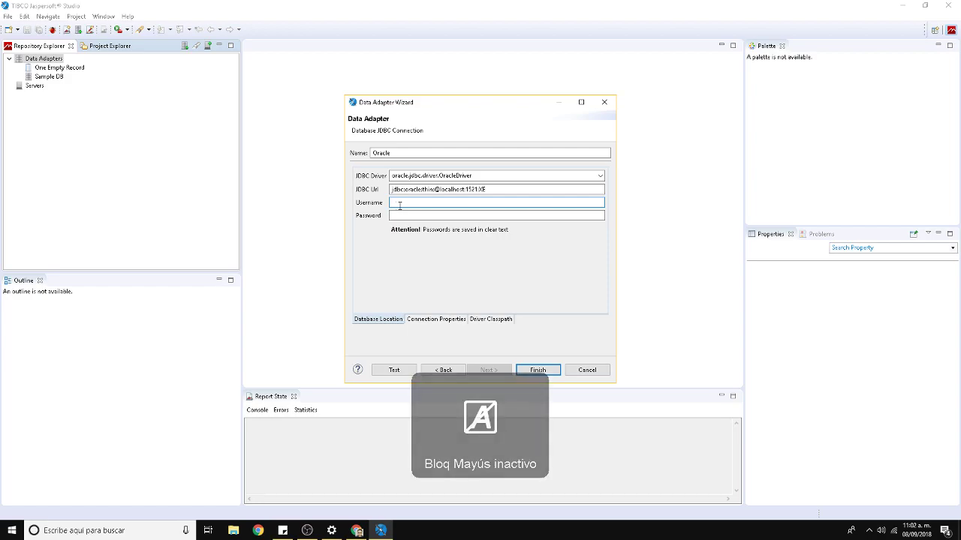
{"action": "type", "text": "hr"}
{"action": "left_click", "coordinate": [404, 215]}
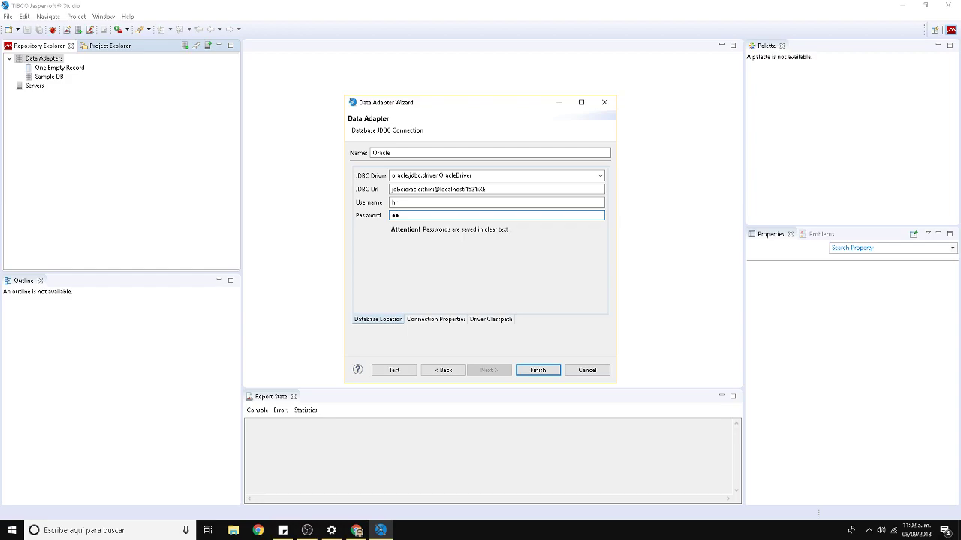
{"action": "left_click", "coordinate": [537, 374]}
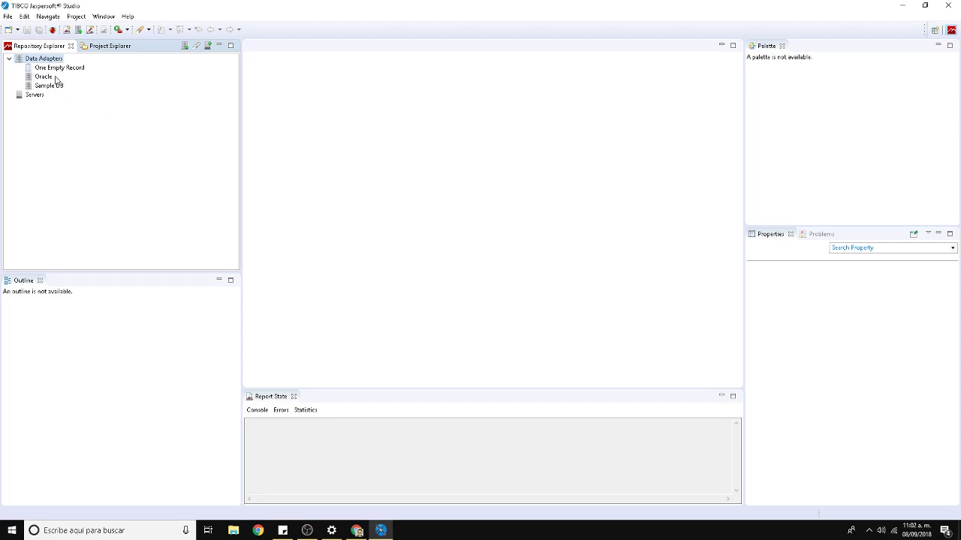
Reopen the Oracle adapter, test its connection successfully, and save it again.
{"action": "double_click", "coordinate": [43, 78]}
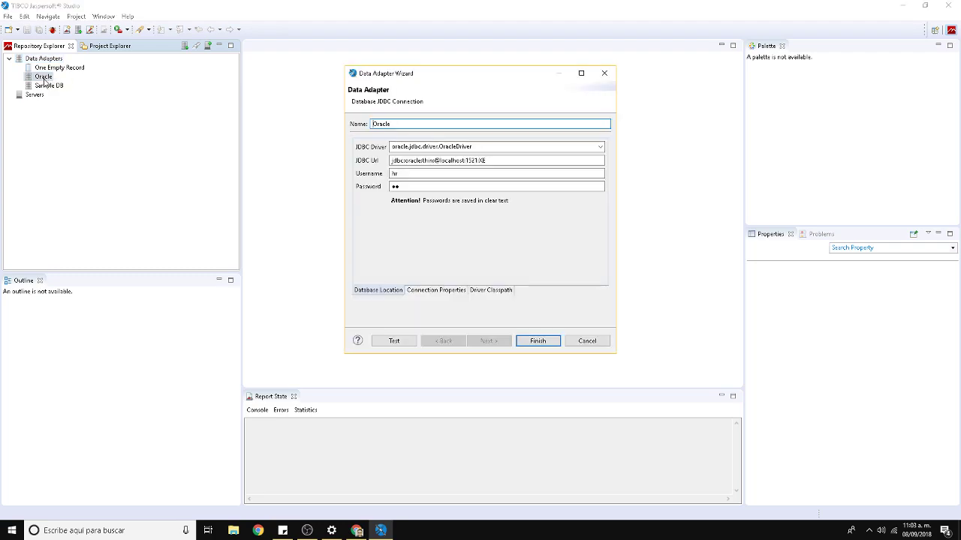
{"action": "left_click", "coordinate": [394, 341]}
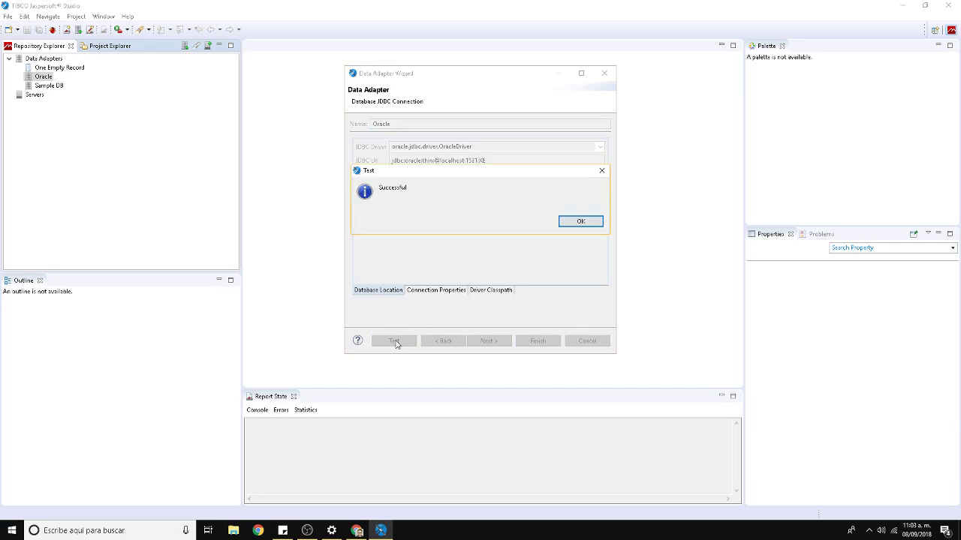
{"action": "left_click", "coordinate": [585, 223]}
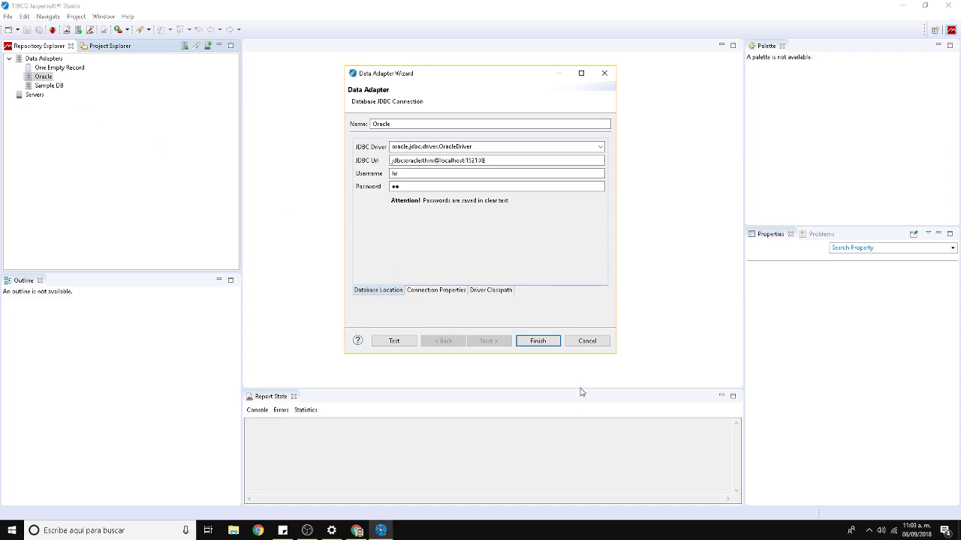
{"action": "left_click", "coordinate": [537, 342]}
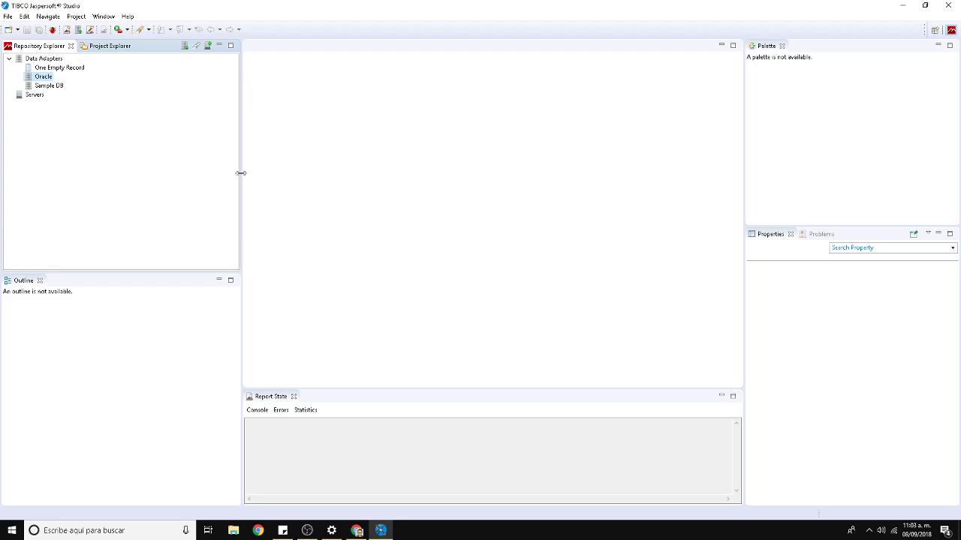
Show the Project Explorer and open the New Project wizard from File > New > Project.
{"action": "left_click", "coordinate": [100, 48]}
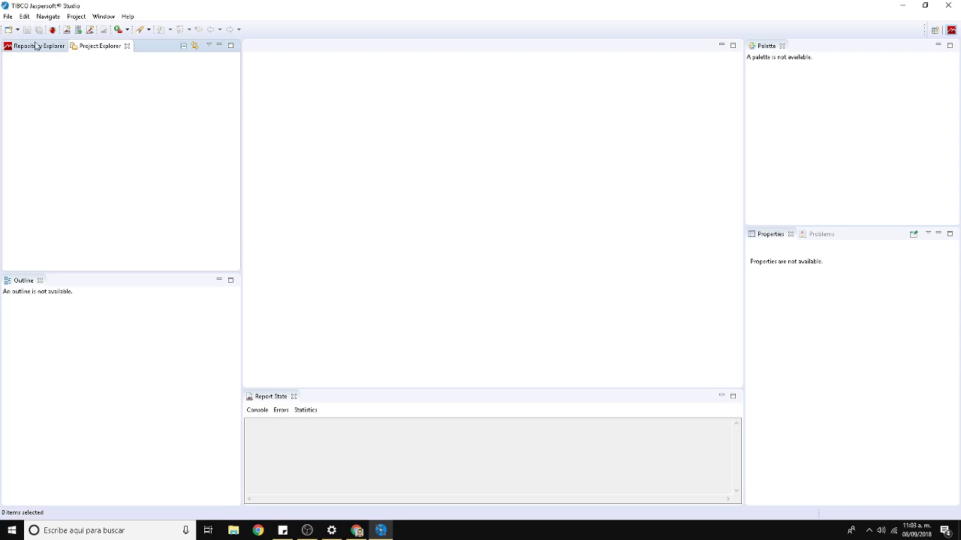
{"action": "left_click", "coordinate": [8, 16]}
{"action": "mouse_move", "coordinate": [21, 30]}
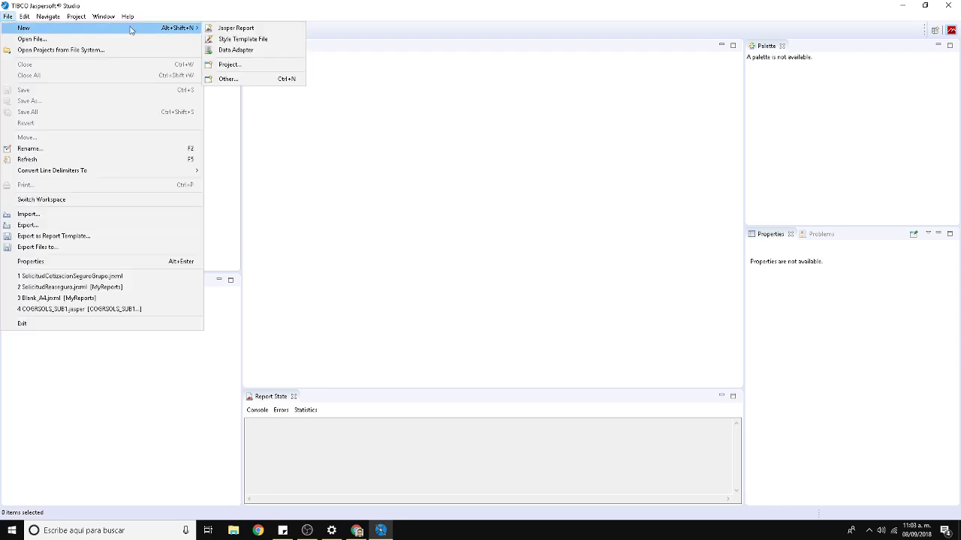
{"action": "left_click", "coordinate": [229, 65]}
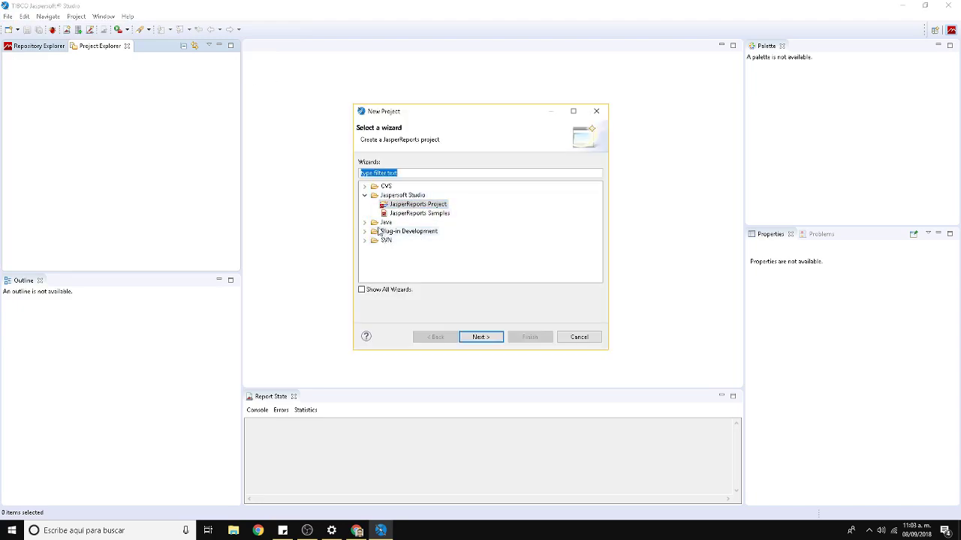
Choose the JasperReports Project type, name it CursoJasper, and finish the wizard.
{"action": "left_click", "coordinate": [410, 206]}
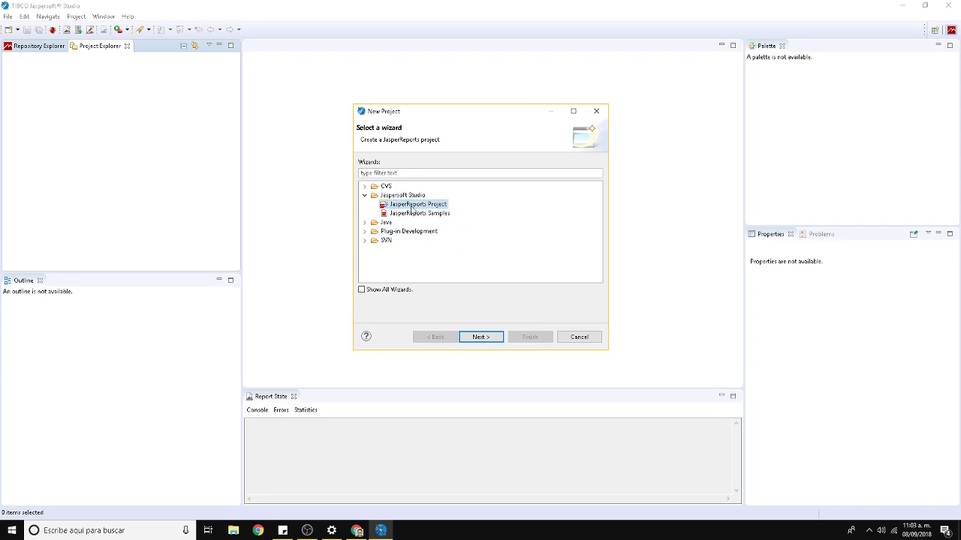
{"action": "left_click", "coordinate": [494, 339]}
{"action": "left_click", "coordinate": [392, 164]}
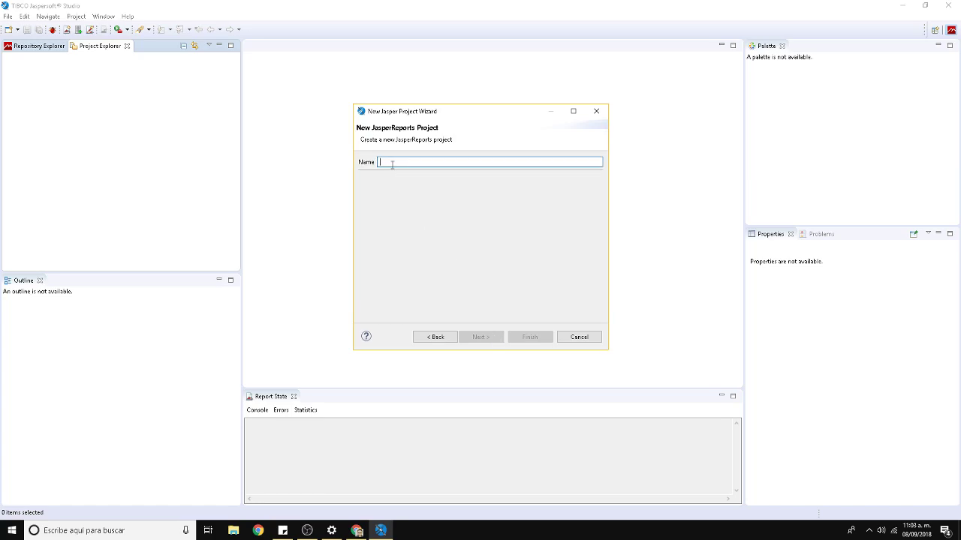
{"action": "type", "text": "CursoJasper"}
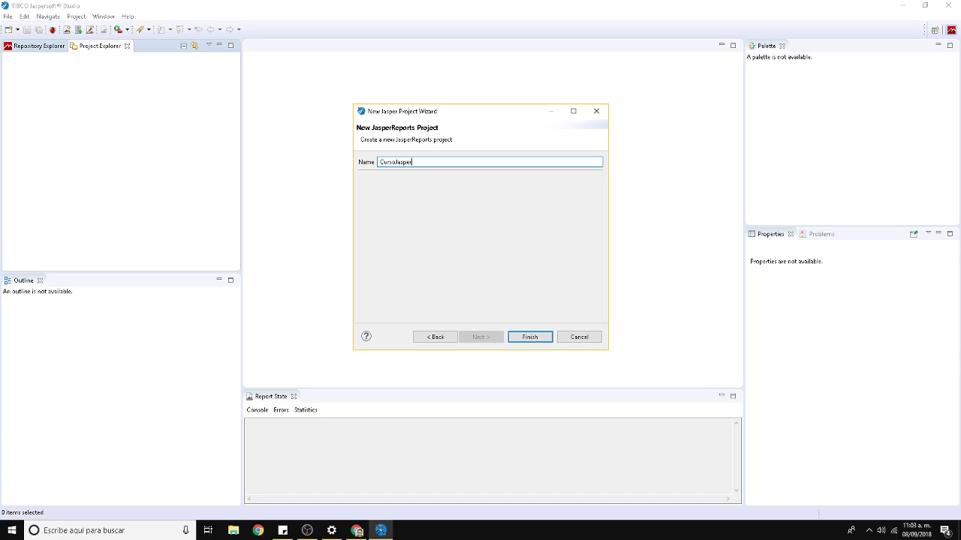
{"action": "left_click", "coordinate": [530, 337]}
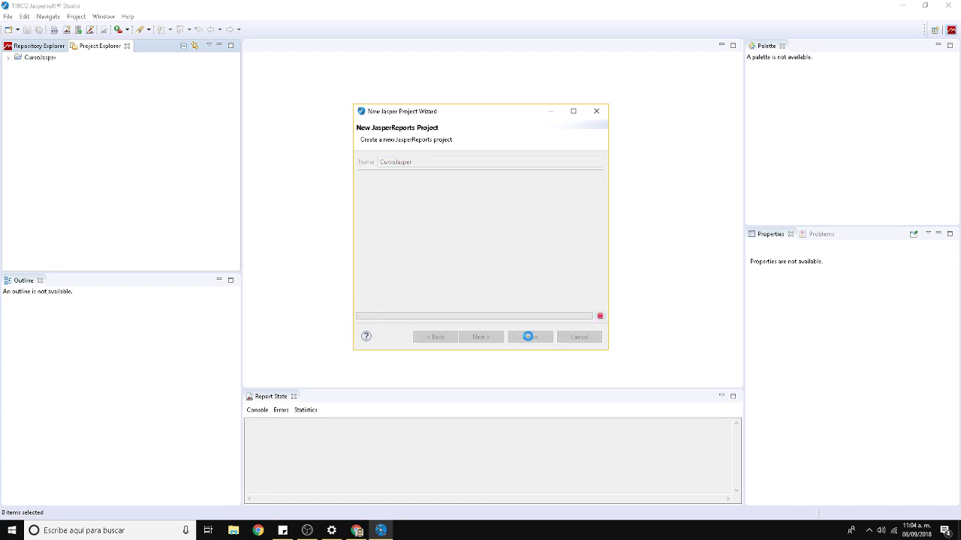
Expand CursoJasper and launch New > Jasper Report from its context menu.
{"action": "left_click", "coordinate": [8, 59]}
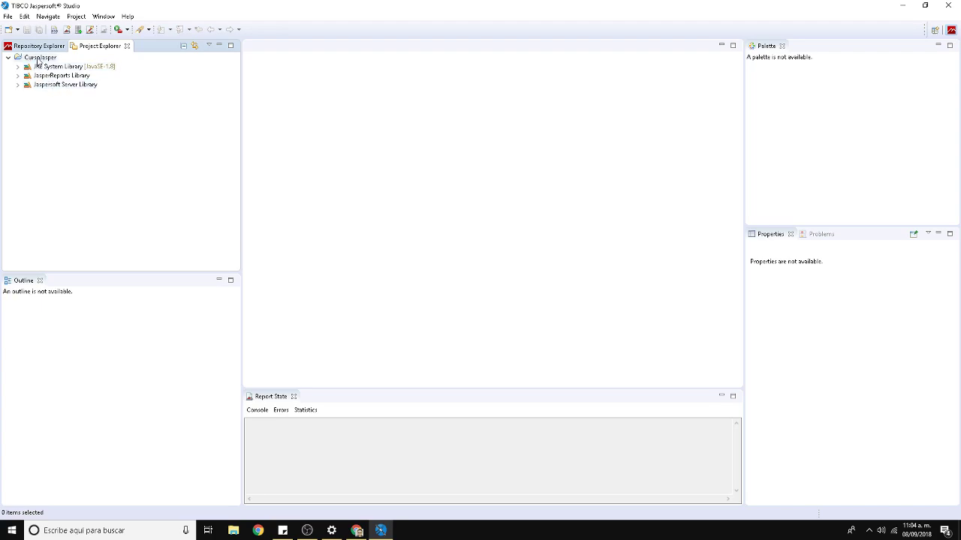
{"action": "right_click", "coordinate": [38, 60]}
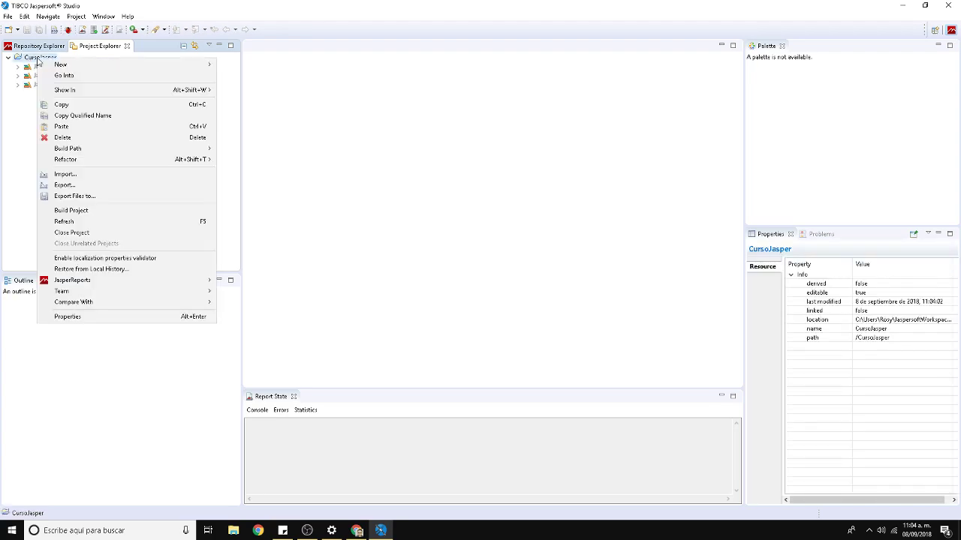
{"action": "mouse_move", "coordinate": [87, 66]}
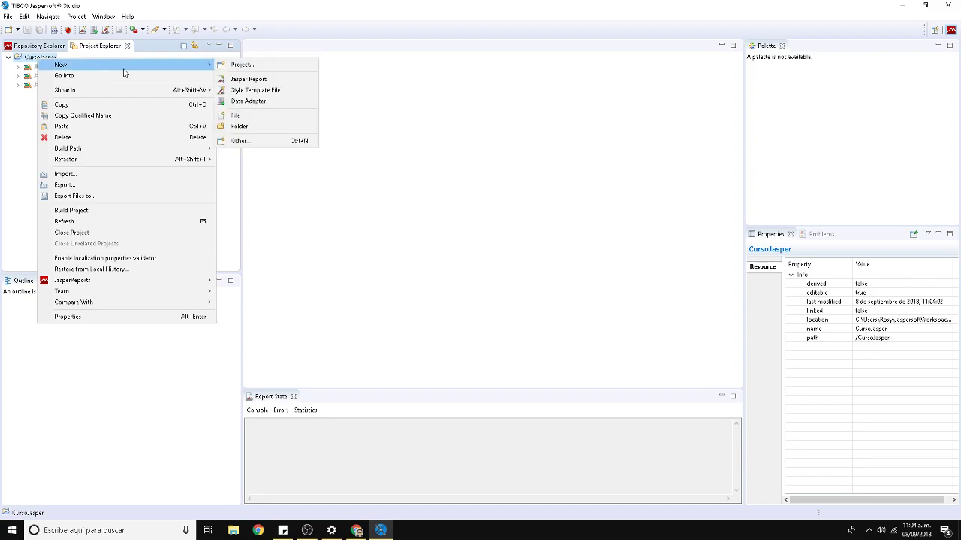
{"action": "left_click", "coordinate": [257, 83]}
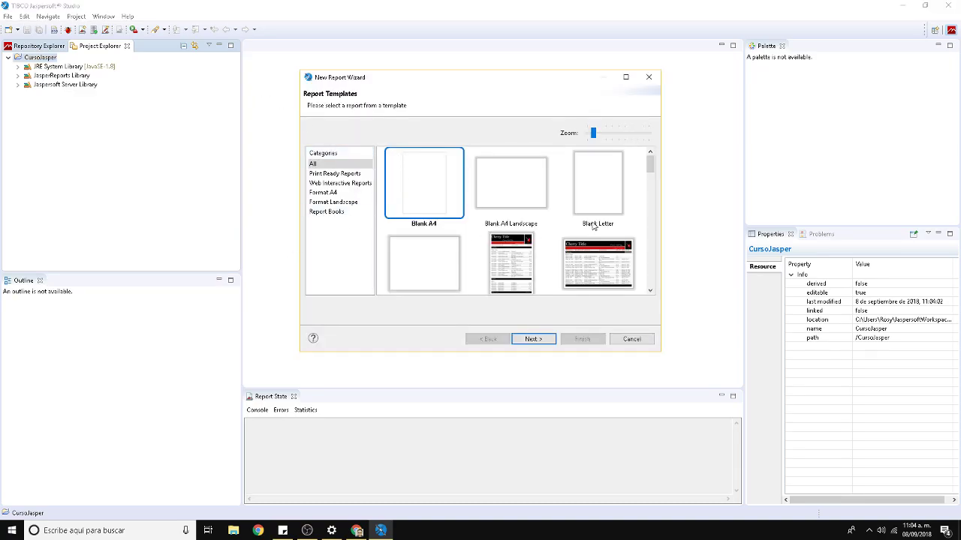
Use the Blank Letter template, name the file Reporte1.jrxml, and reach the Data Source step.
{"action": "left_click", "coordinate": [605, 215]}
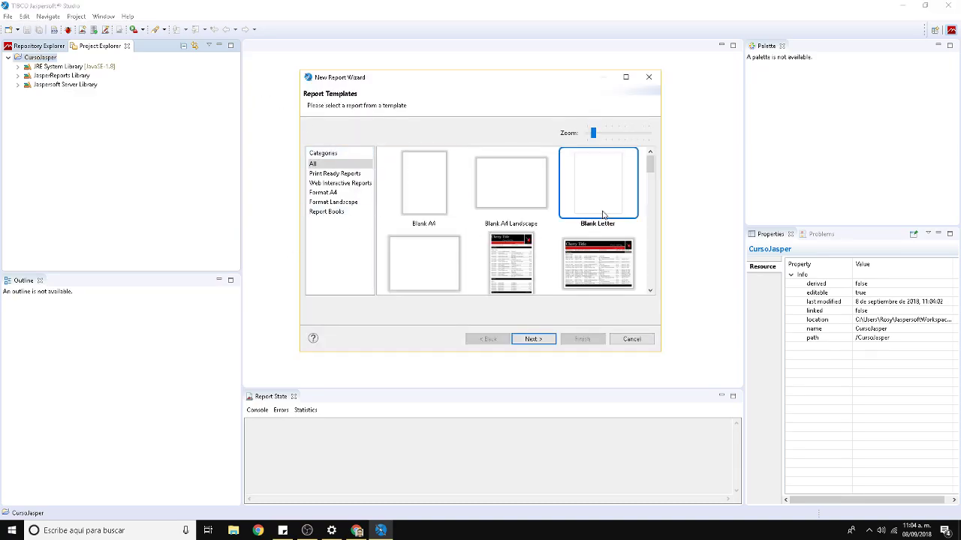
{"action": "left_click", "coordinate": [532, 339]}
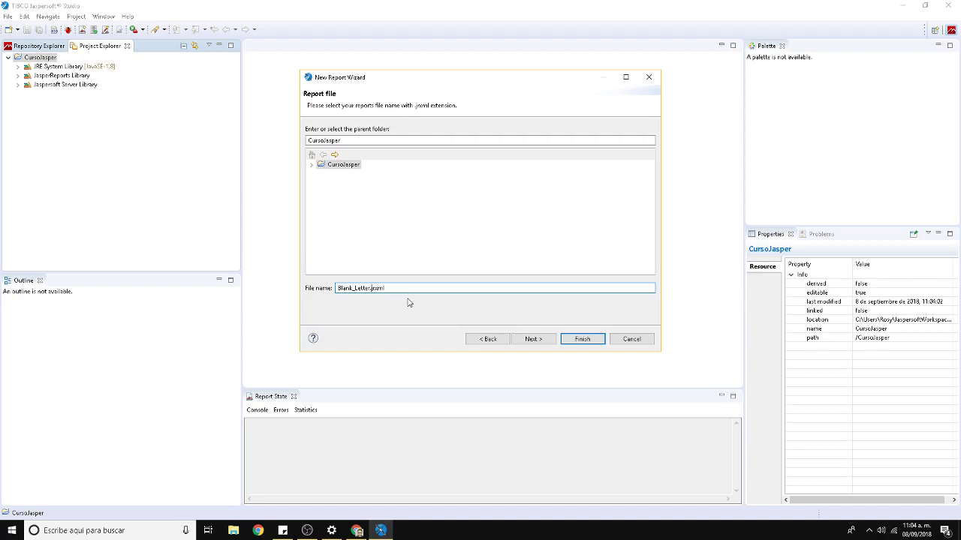
{"action": "key", "text": "BackSpace"}
{"action": "key", "text": "BackSpace"}
{"action": "key", "text": "BackSpace"}
{"action": "key", "text": "BackSpace"}
{"action": "key", "text": "BackSpace"}
{"action": "key", "text": "BackSpace"}
{"action": "key", "text": "BackSpace"}
{"action": "key", "text": "BackSpace"}
{"action": "key", "text": "BackSpace"}
{"action": "key", "text": "BackSpace"}
{"action": "key", "text": "BackSpace"}
{"action": "type", "text": "eports1"}
{"action": "left_click", "coordinate": [524, 344]}
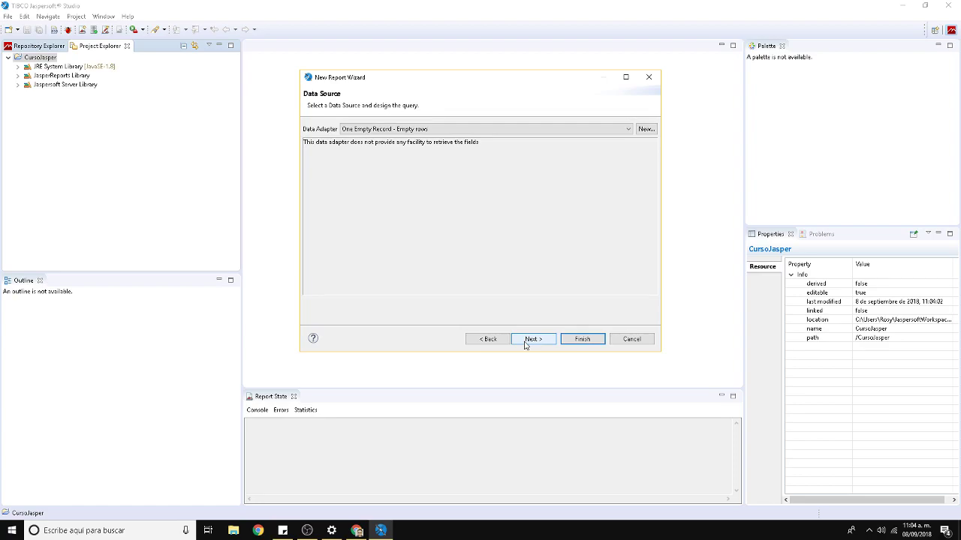
Select the Oracle JDBC data adapter, list HR schema tables, and begin the query with 'select'.
{"action": "left_click", "coordinate": [629, 130]}
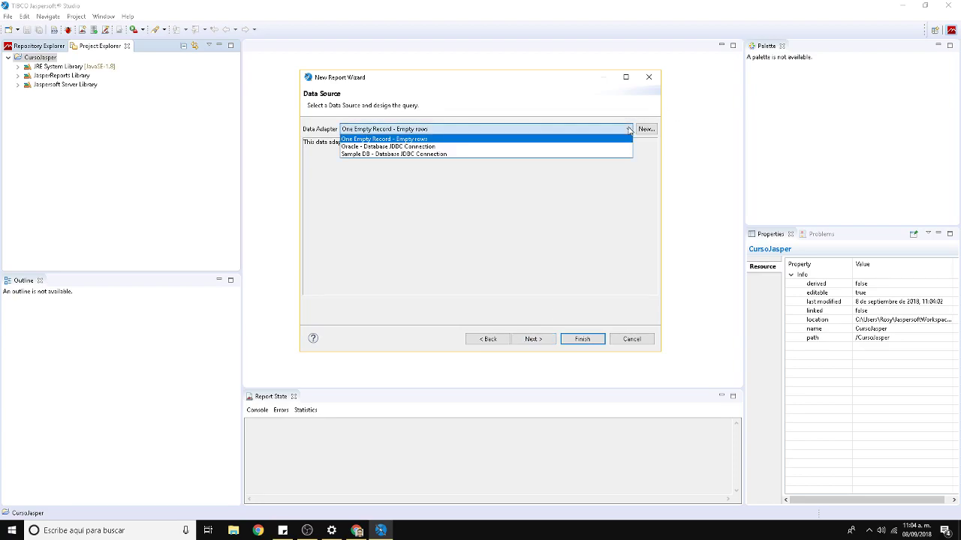
{"action": "left_click", "coordinate": [377, 147]}
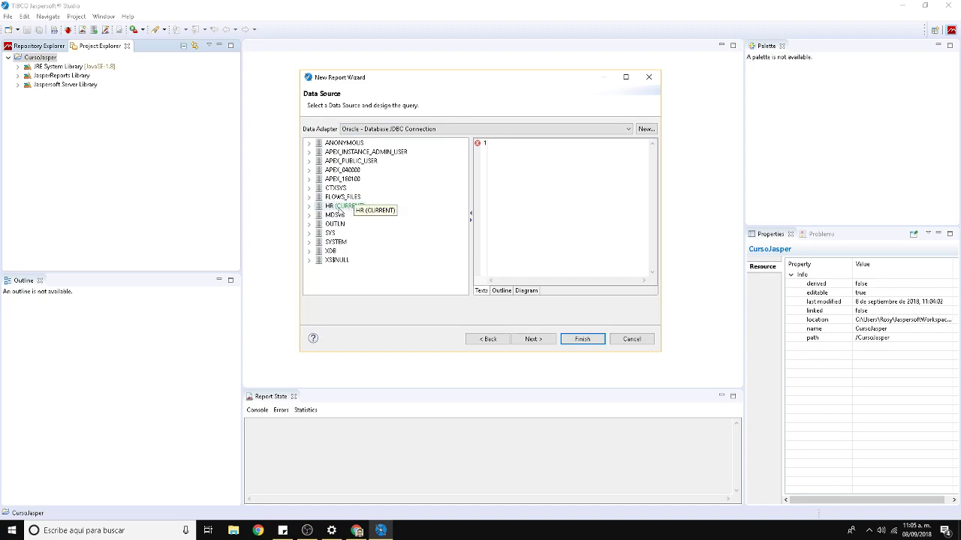
{"action": "left_click", "coordinate": [308, 207]}
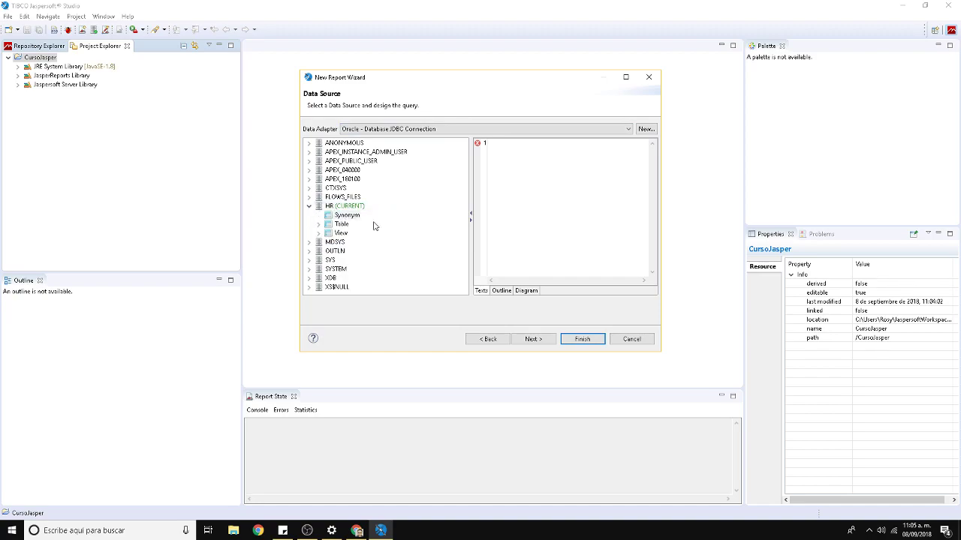
{"action": "left_click", "coordinate": [318, 225]}
{"action": "left_click", "coordinate": [517, 154]}
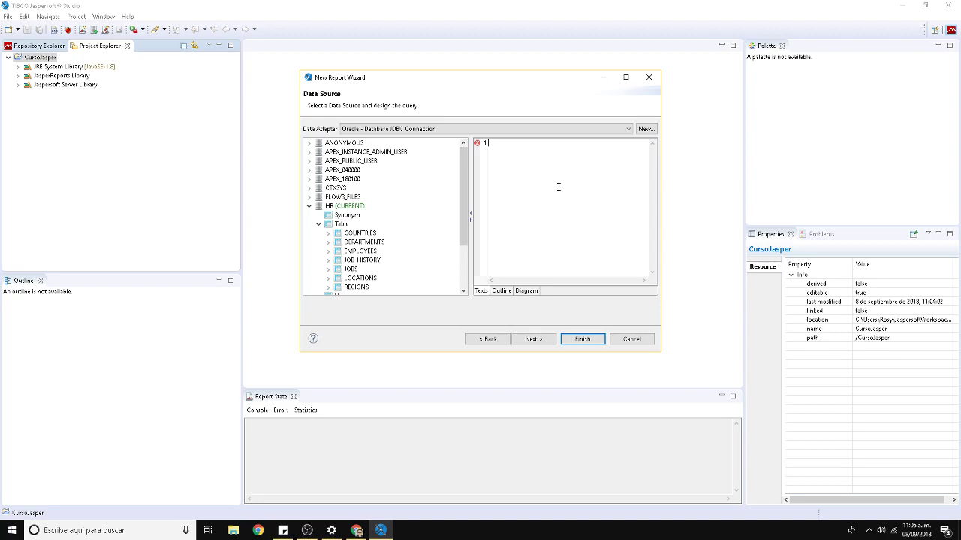
{"action": "type", "text": "se"}
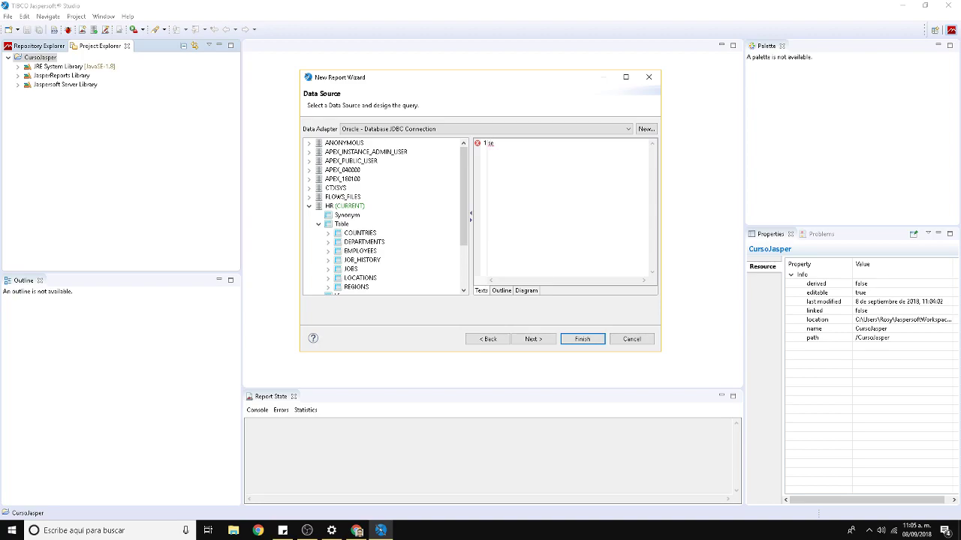